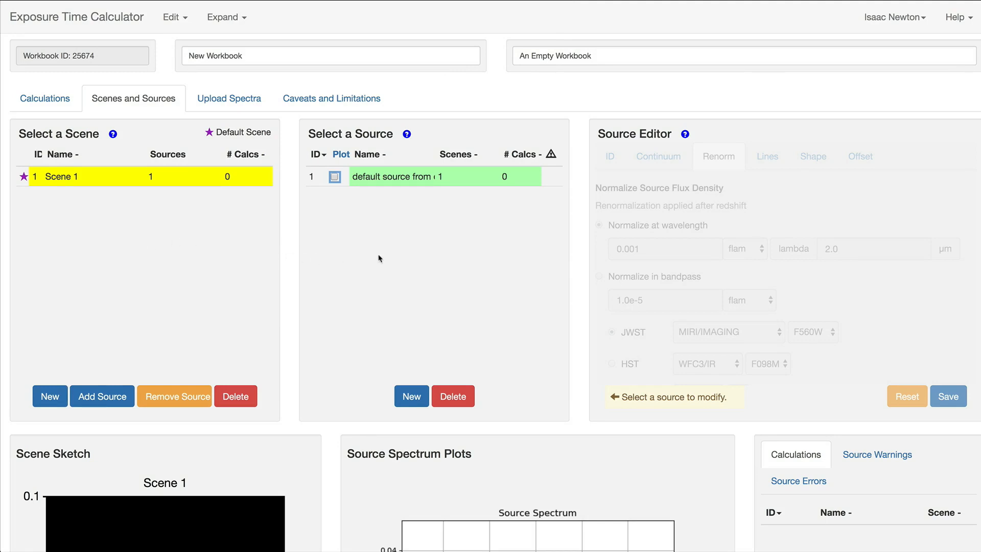
- Make the default source in Scene 1 an extended source with a Sersic (Scale Radius) flux distribution
{"action": "left_click", "coordinate": [411, 185]}
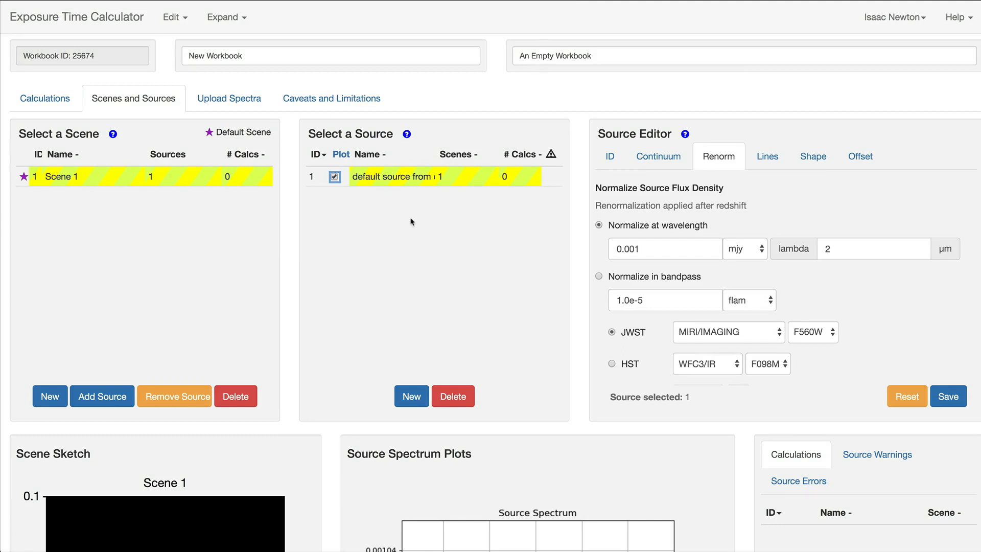
{"action": "scroll", "coordinate": [399, 233], "scroll_direction": "down", "scroll_amount": 3}
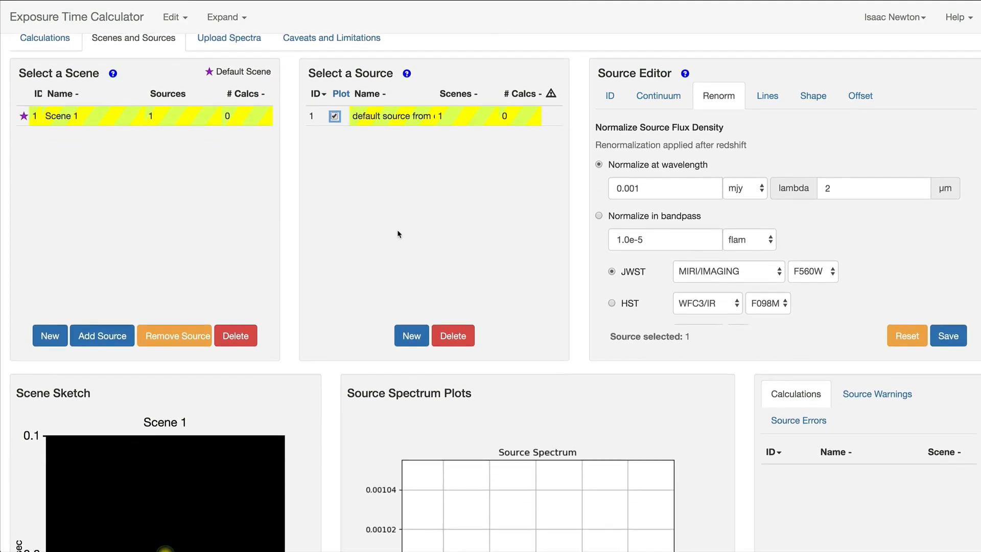
{"action": "scroll", "coordinate": [399, 234], "scroll_direction": "down", "scroll_amount": 1}
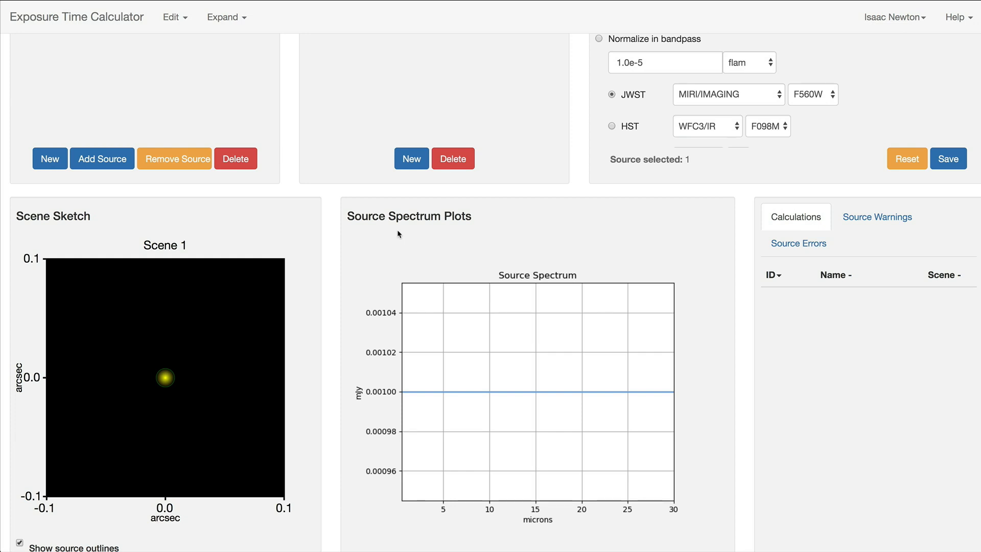
{"action": "scroll", "coordinate": [397, 229], "scroll_direction": "up", "scroll_amount": 5}
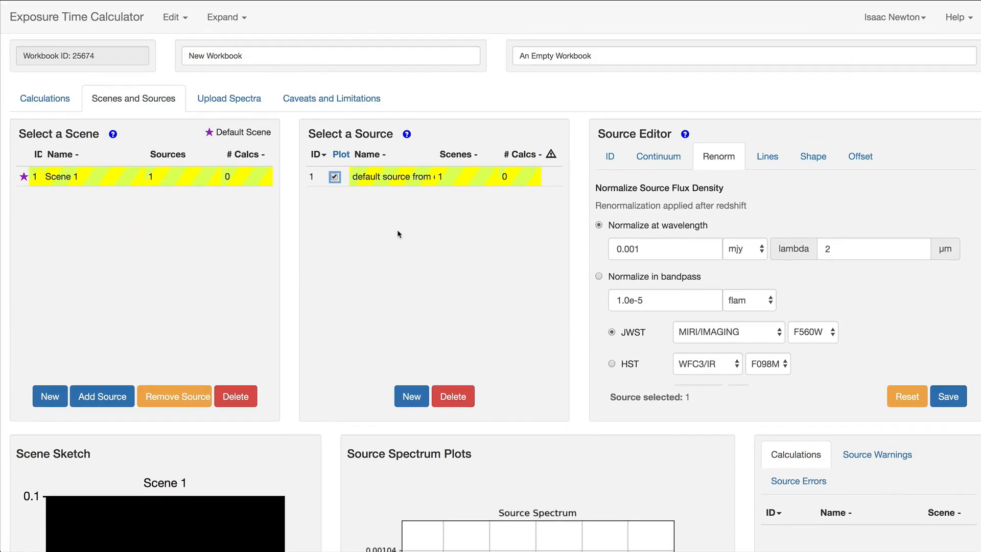
{"action": "left_click", "coordinate": [813, 157]}
{"action": "left_click", "coordinate": [743, 184]}
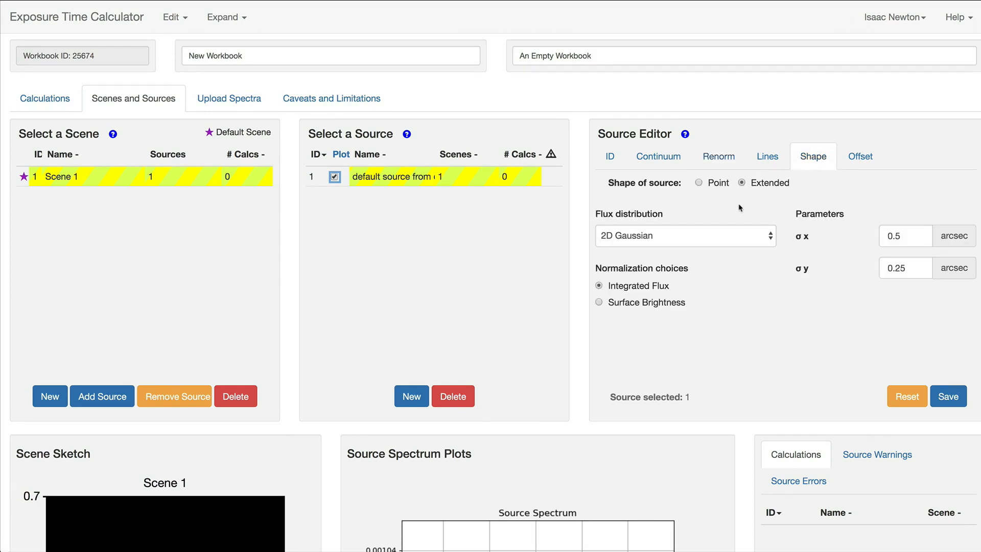
{"action": "left_click", "coordinate": [711, 231]}
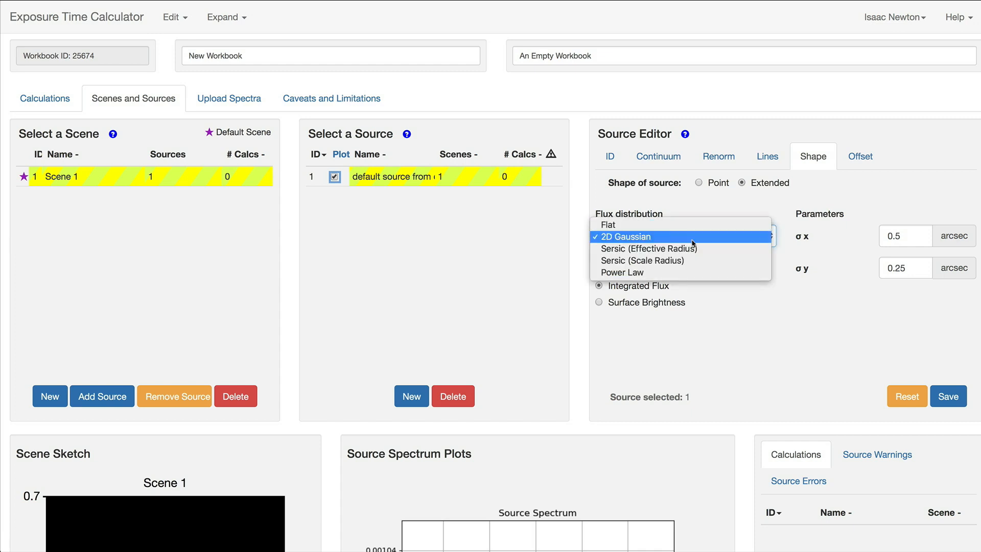
{"action": "left_click", "coordinate": [680, 259]}
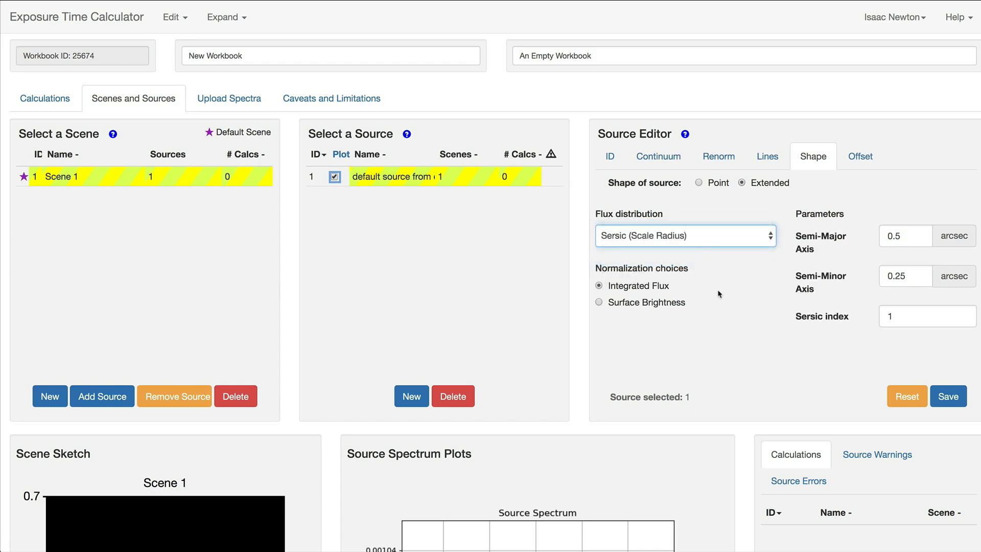
- Set the source's Sersic index to 2 and save the shape
{"action": "left_click", "coordinate": [962, 313]}
{"action": "key", "text": "BackSpace"}
{"action": "type", "text": "2"}
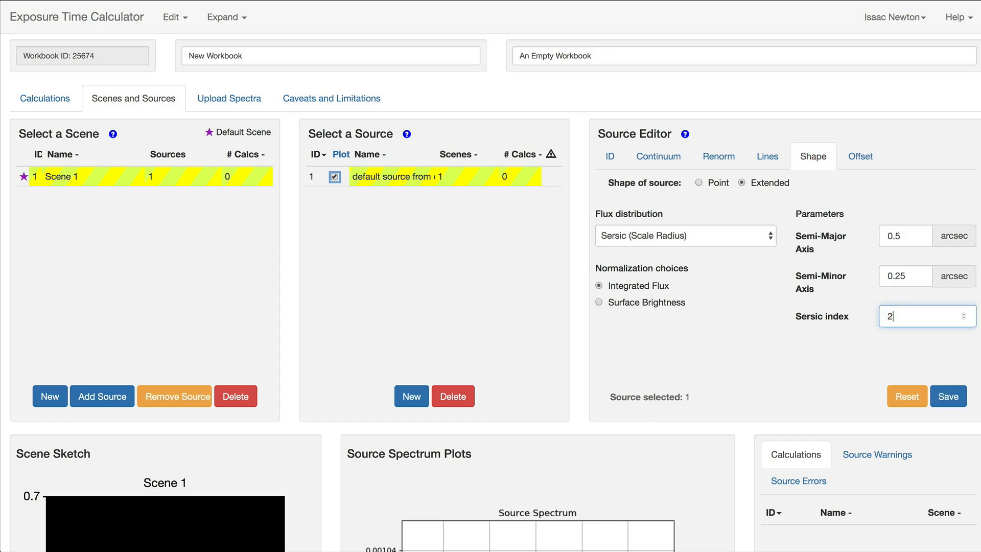
{"action": "left_click", "coordinate": [948, 397]}
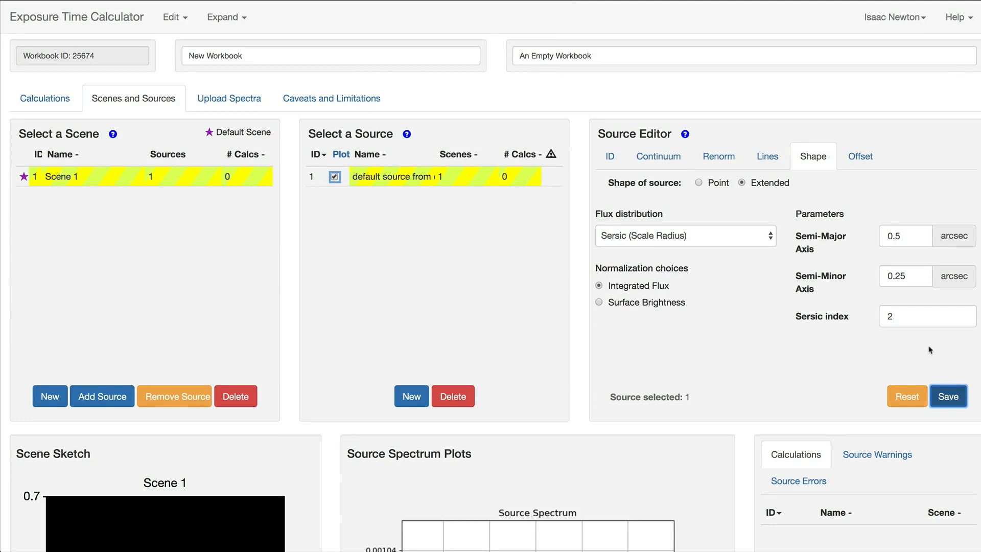
- Set the source's continuum to the IC 4553 (ULIRG; Arp 220) spectrum from the Brown et al. (2014) galaxy spectra and save it
{"action": "left_click", "coordinate": [669, 157]}
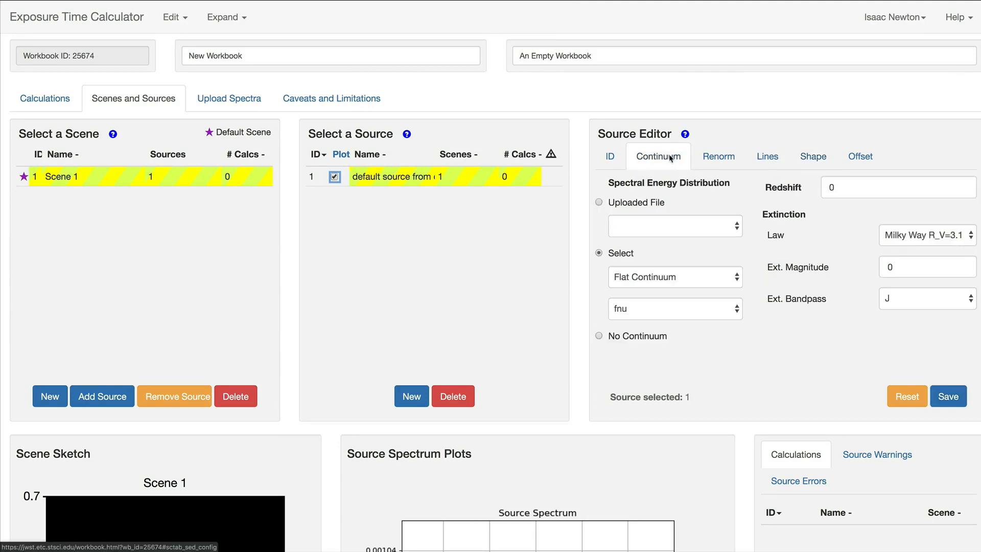
{"action": "left_click", "coordinate": [656, 277]}
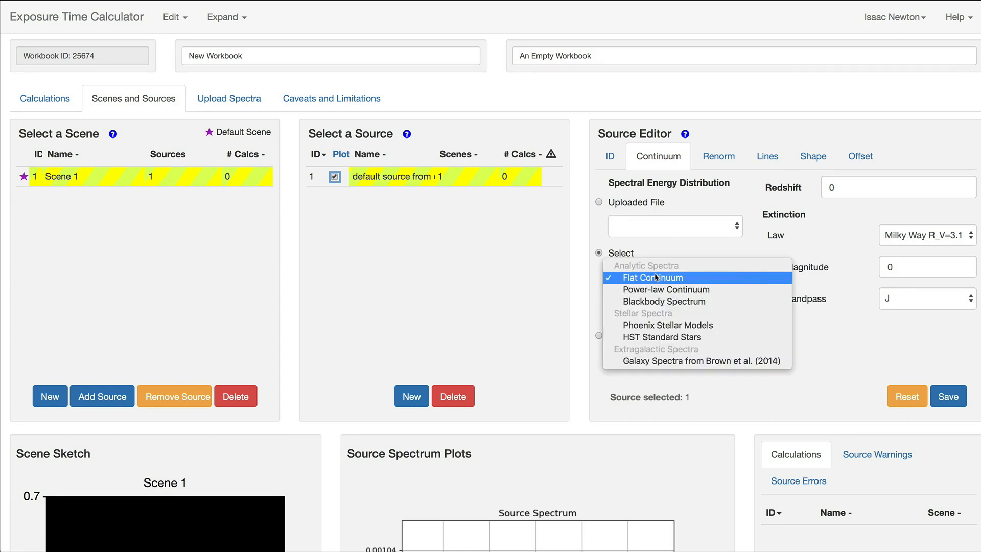
{"action": "left_click", "coordinate": [659, 361]}
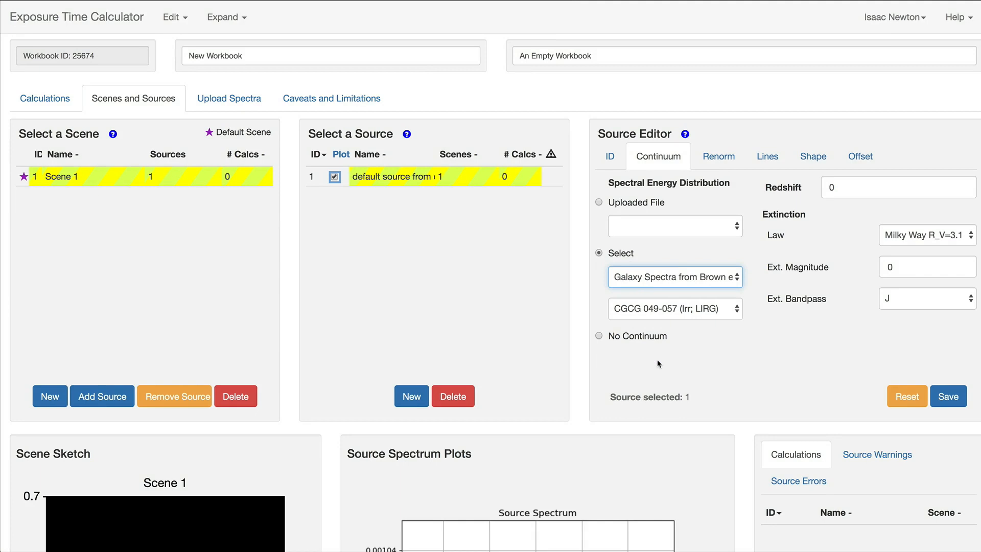
{"action": "left_click", "coordinate": [678, 317]}
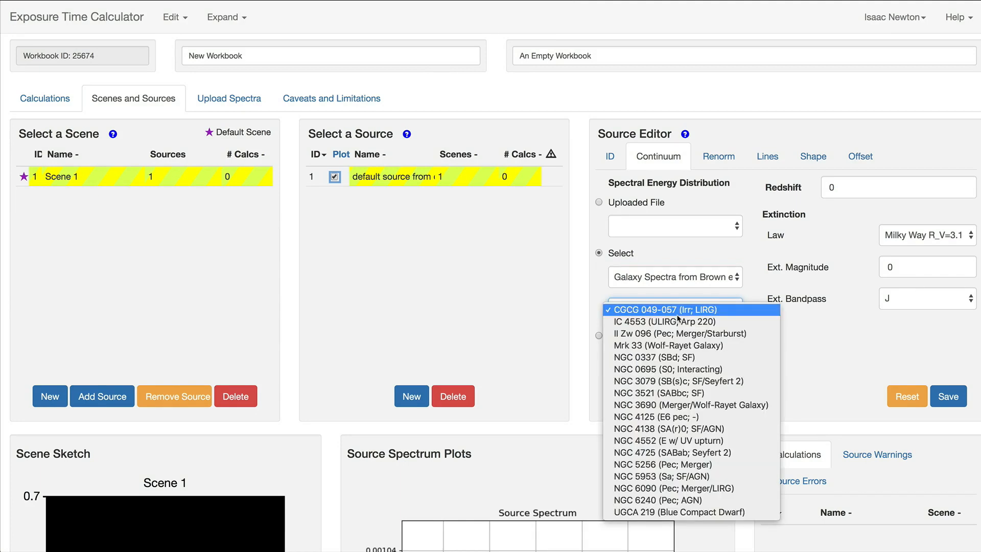
{"action": "left_click", "coordinate": [678, 322]}
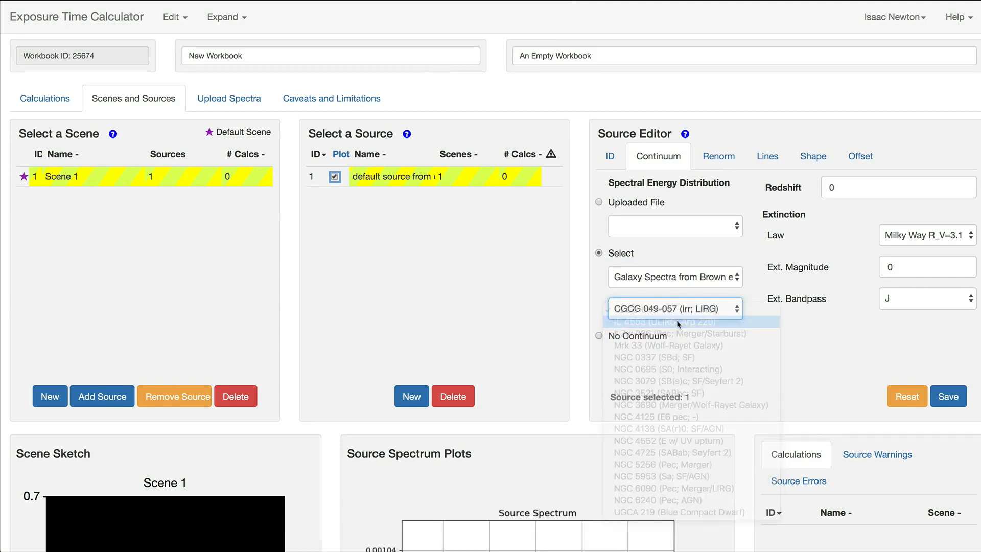
{"action": "left_click", "coordinate": [942, 407]}
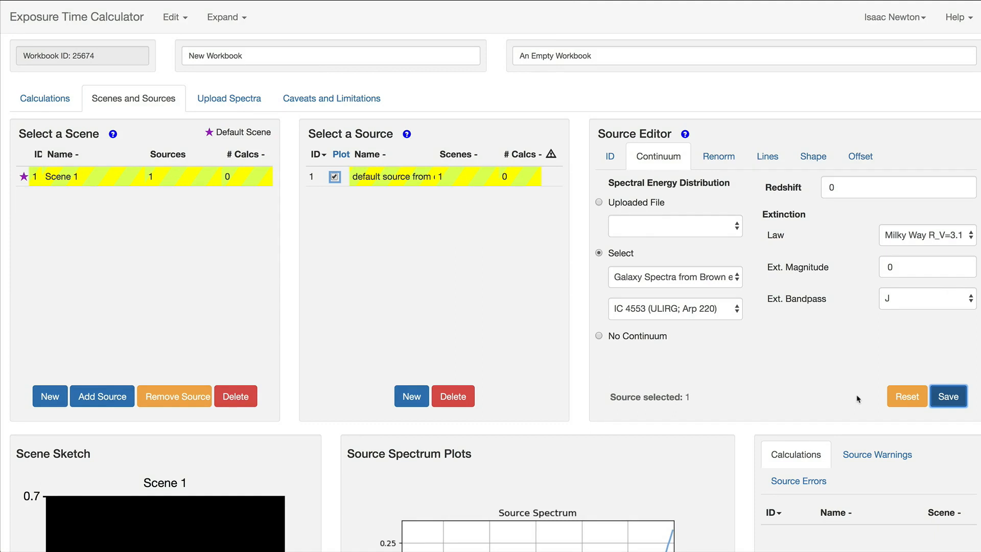
- Examine the source's renormalization settings and the available JWST, HST and other bandpass choices
{"action": "left_click", "coordinate": [723, 162]}
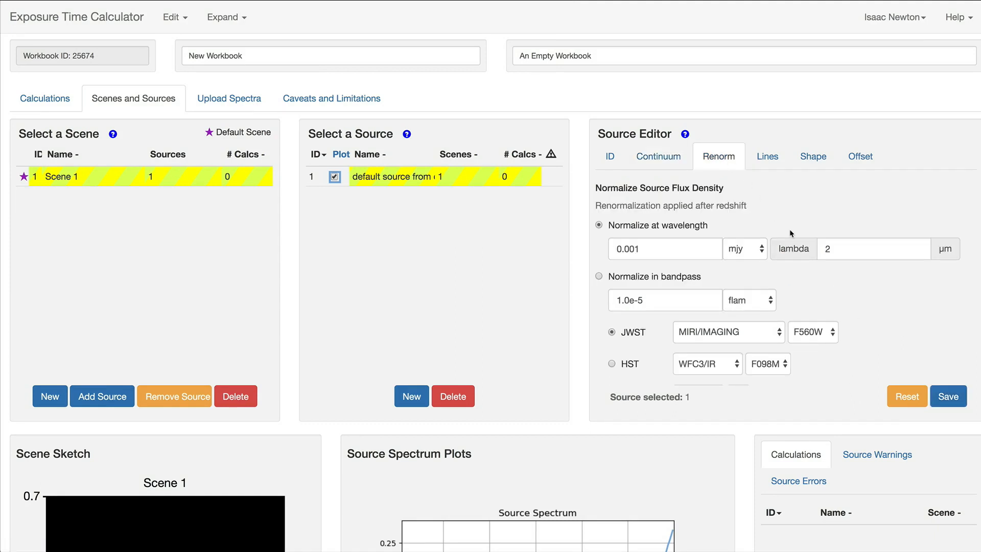
{"action": "scroll", "coordinate": [855, 301], "scroll_direction": "down", "scroll_amount": 2}
{"action": "scroll", "coordinate": [855, 303], "scroll_direction": "down", "scroll_amount": 1}
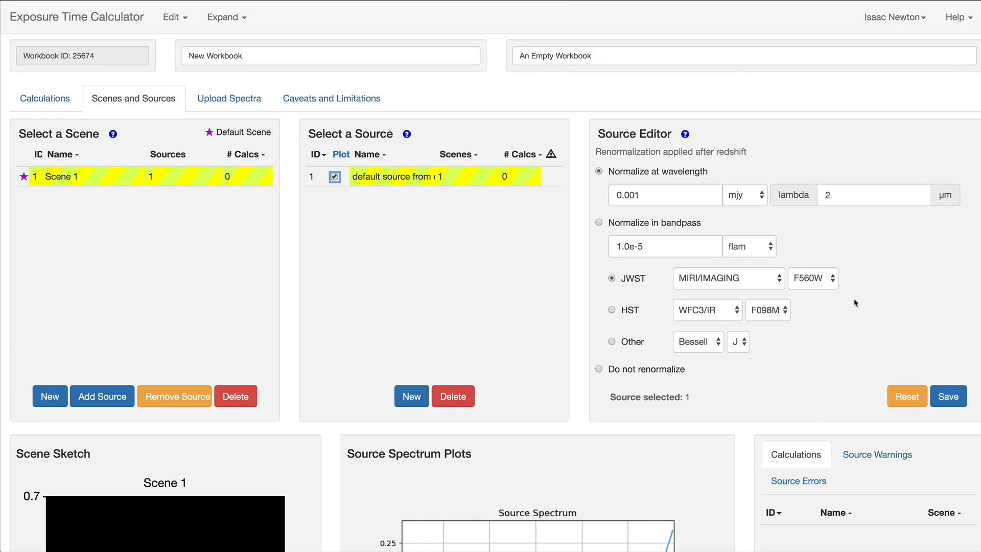
{"action": "left_click", "coordinate": [754, 280]}
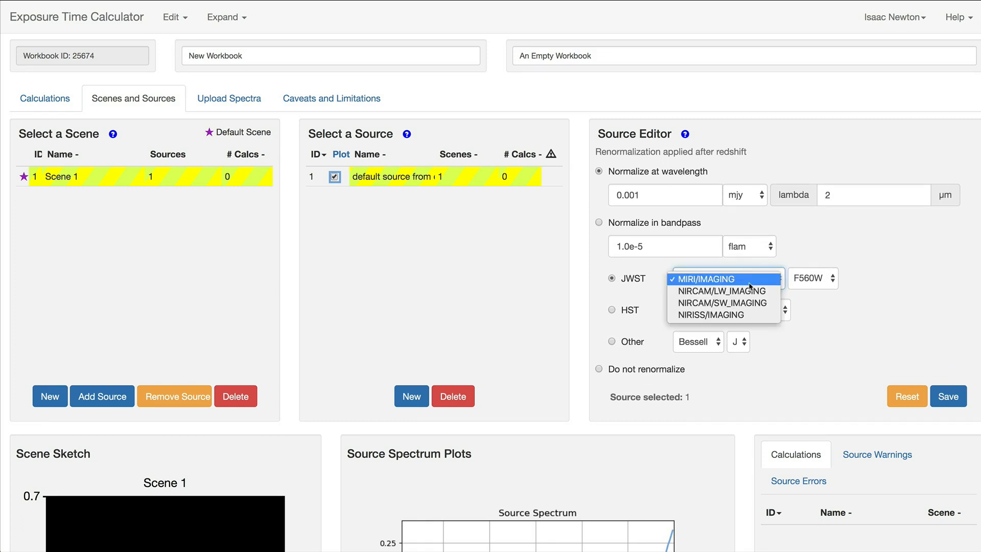
{"action": "left_click", "coordinate": [715, 279]}
{"action": "left_click", "coordinate": [717, 310]}
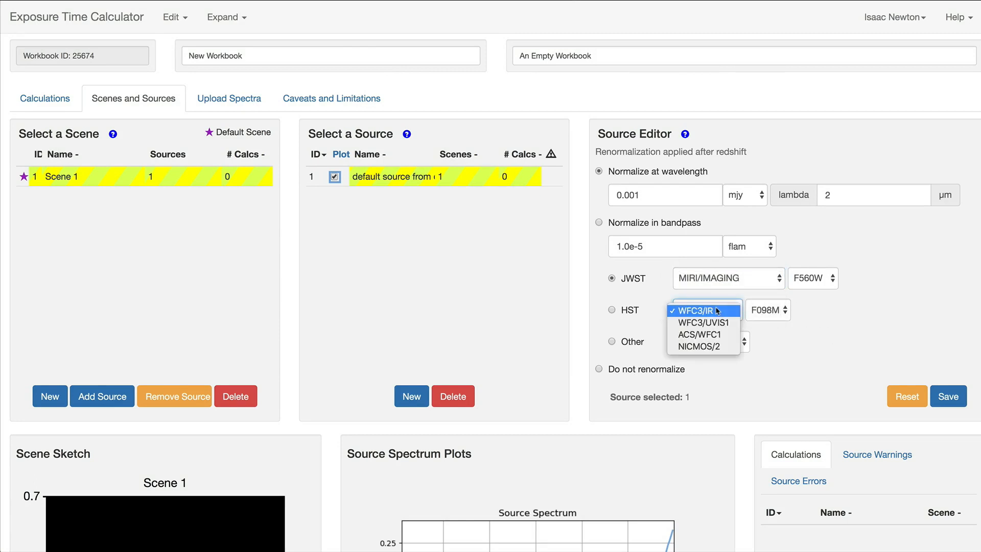
{"action": "left_click", "coordinate": [808, 338]}
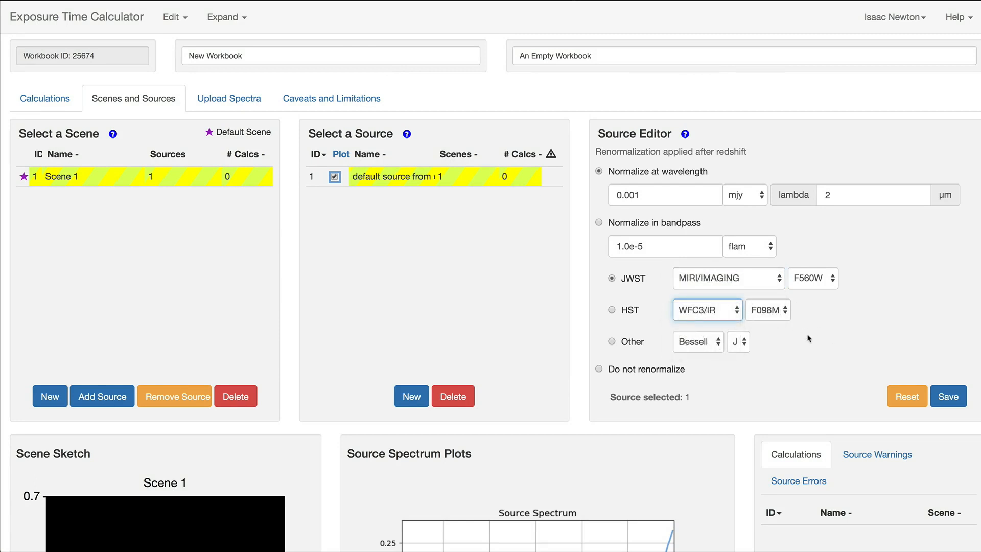
{"action": "left_click", "coordinate": [711, 345]}
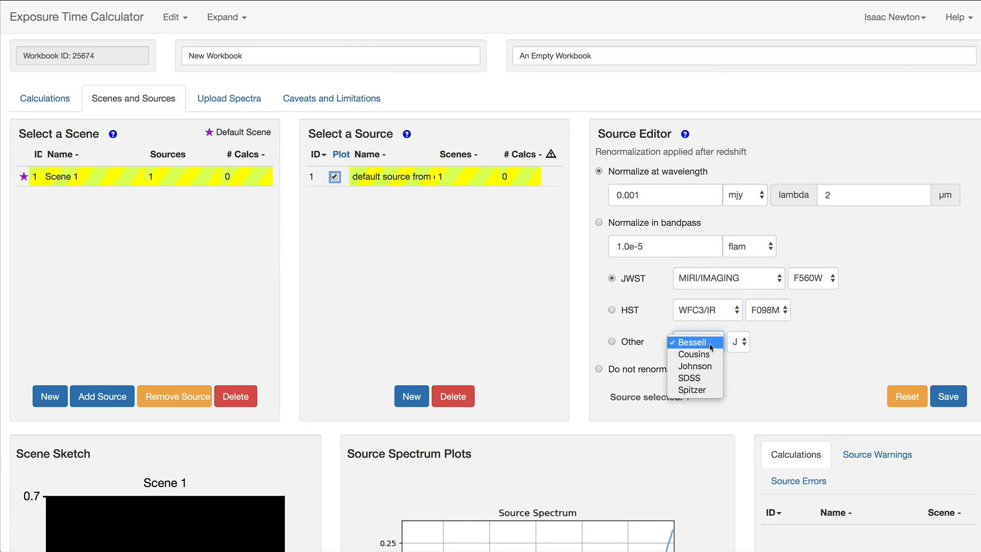
{"action": "left_click", "coordinate": [776, 351]}
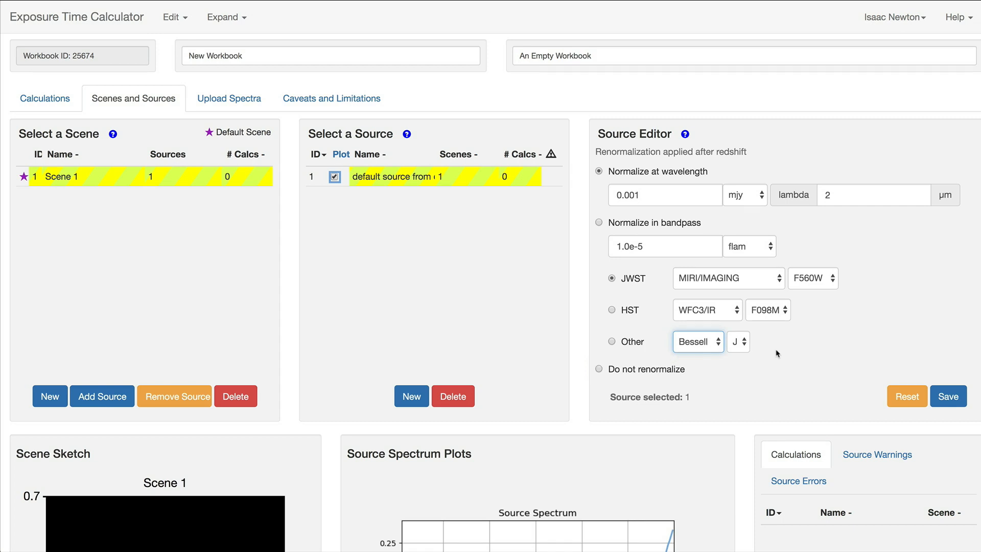
- Normalize the source to 2 mjy in the Johnson K bandpass and save the renormalization
{"action": "left_click_drag", "start_coordinate": [673, 250], "coordinate": [591, 247]}
{"action": "type", "text": "2"}
{"action": "left_click", "coordinate": [761, 248]}
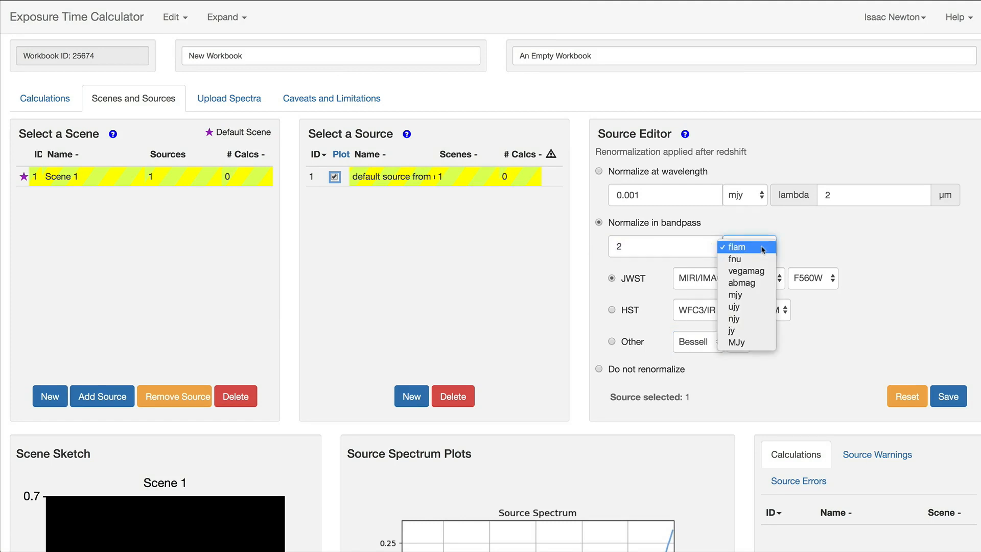
{"action": "left_click", "coordinate": [751, 299]}
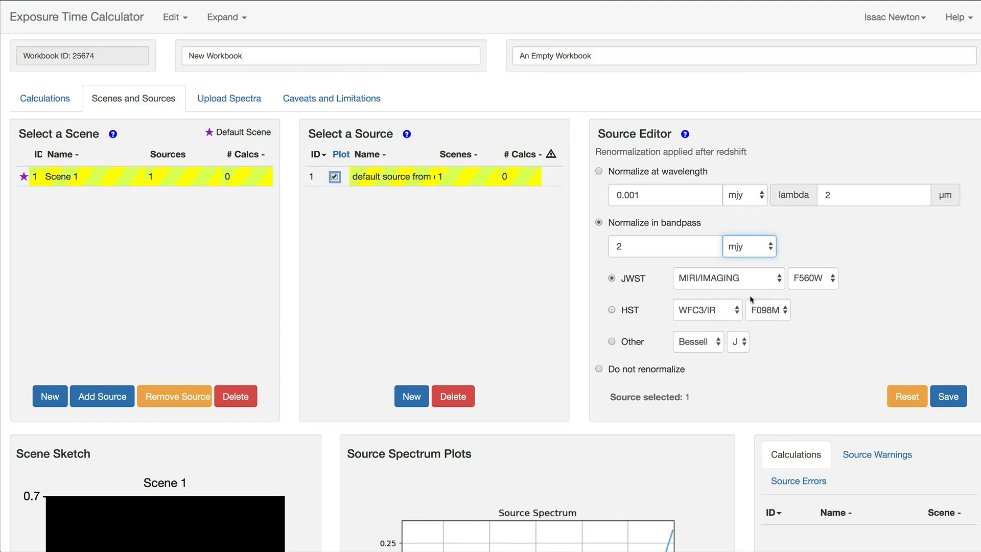
{"action": "left_click", "coordinate": [709, 343]}
{"action": "left_click", "coordinate": [704, 366]}
{"action": "left_click", "coordinate": [738, 341]}
{"action": "left_click", "coordinate": [737, 374]}
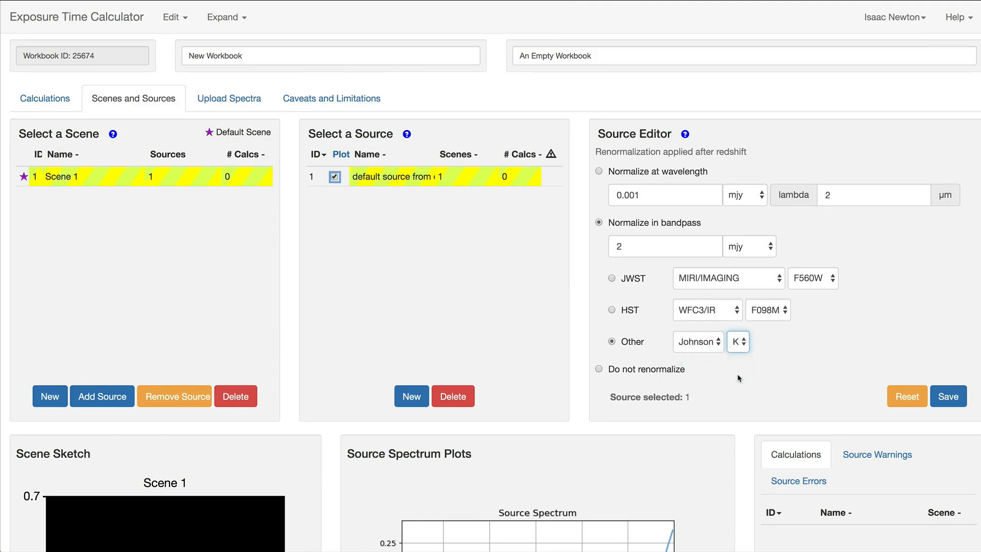
{"action": "left_click", "coordinate": [947, 398]}
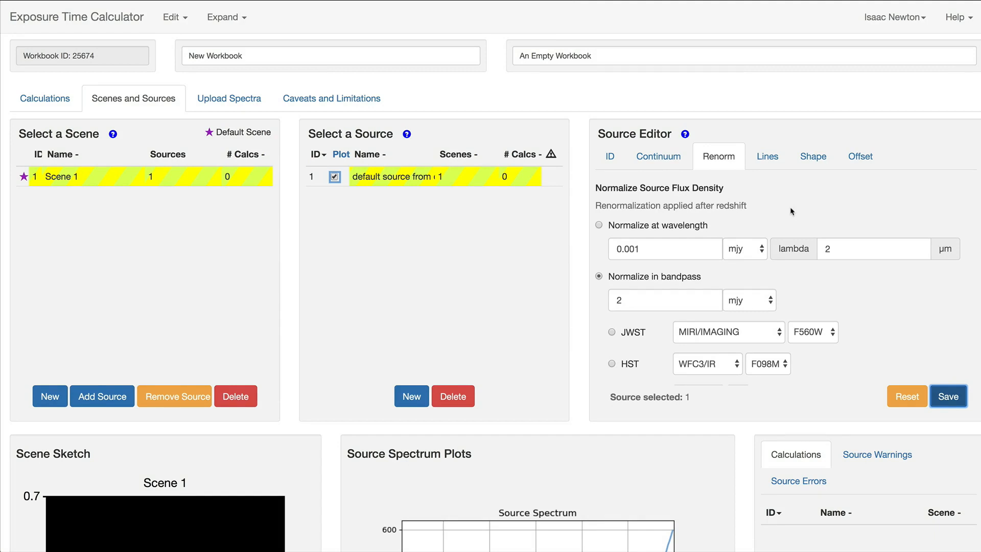
- Rename the default source as Galaxy 1 and save it
{"action": "left_click", "coordinate": [610, 155]}
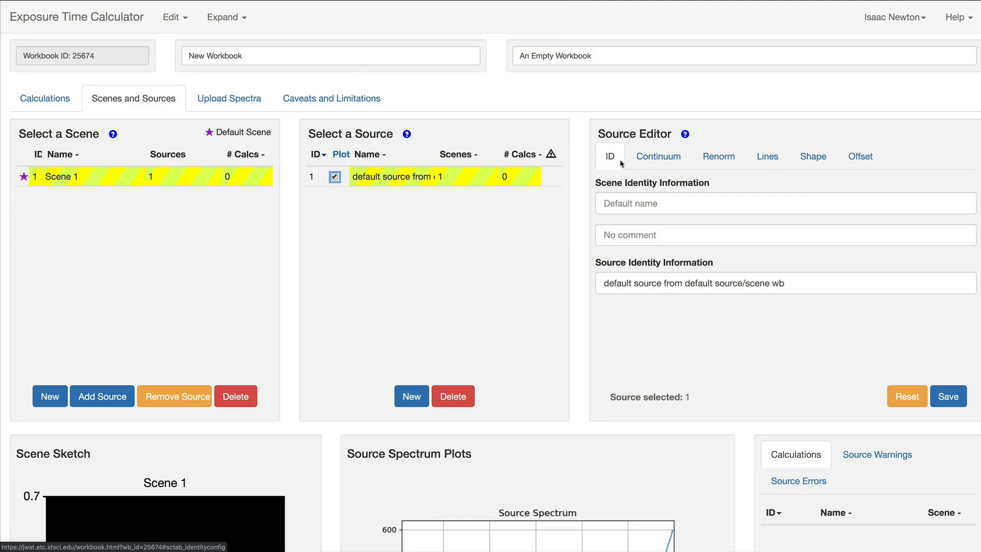
{"action": "left_click_drag", "start_coordinate": [791, 282], "coordinate": [595, 281]}
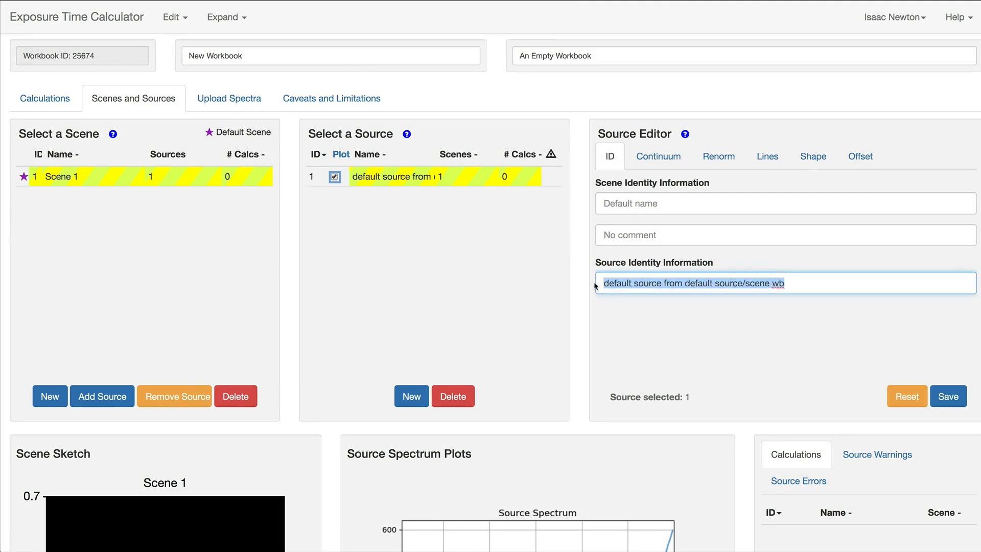
{"action": "type", "text": "Galaxy 1"}
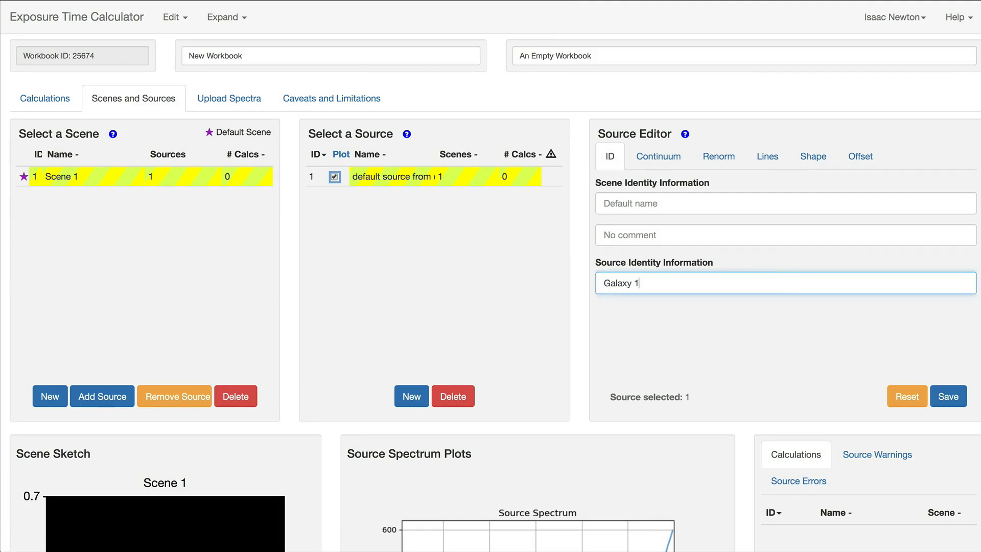
{"action": "left_click", "coordinate": [942, 394]}
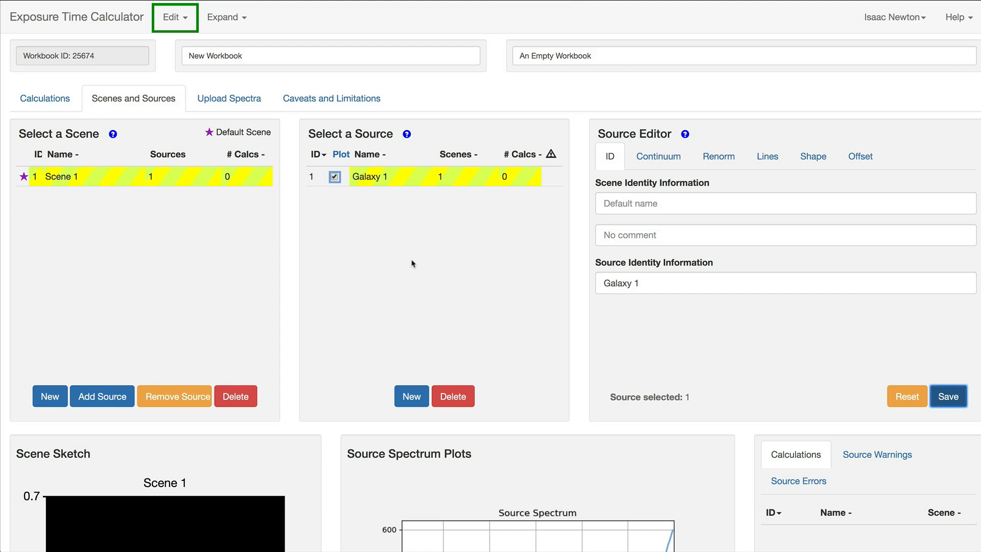
- Copy the Galaxy 1 source, rename the copy as Galaxy 2 and save it
{"action": "left_click", "coordinate": [174, 19]}
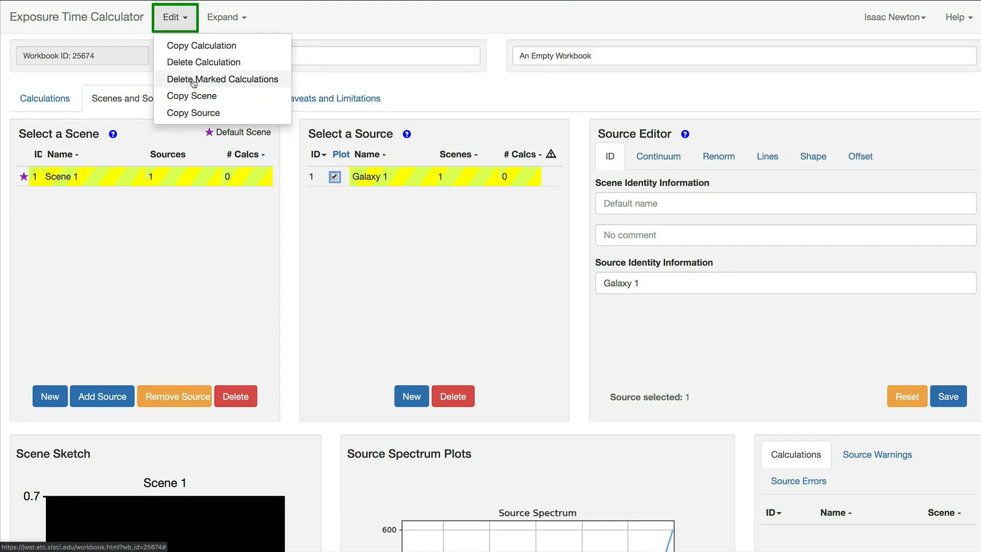
{"action": "left_click", "coordinate": [194, 113]}
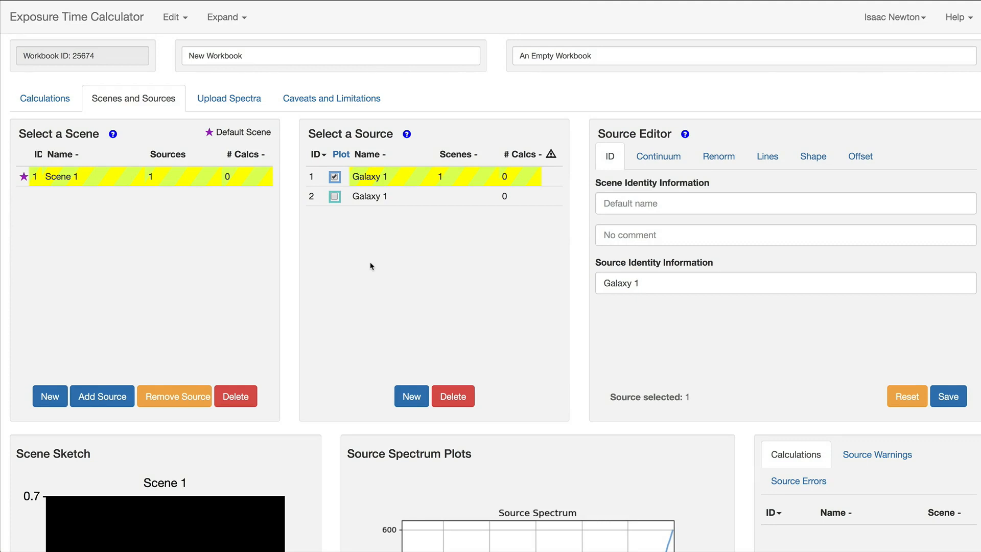
{"action": "left_click", "coordinate": [411, 199]}
{"action": "left_click", "coordinate": [649, 283]}
{"action": "key", "text": "BackSpace"}
{"action": "type", "text": "2"}
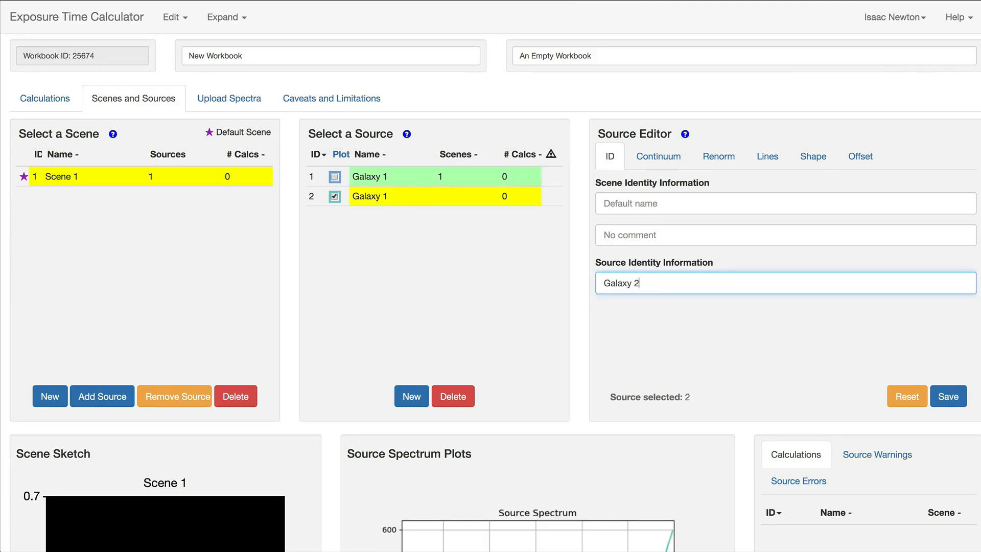
{"action": "left_click", "coordinate": [946, 396]}
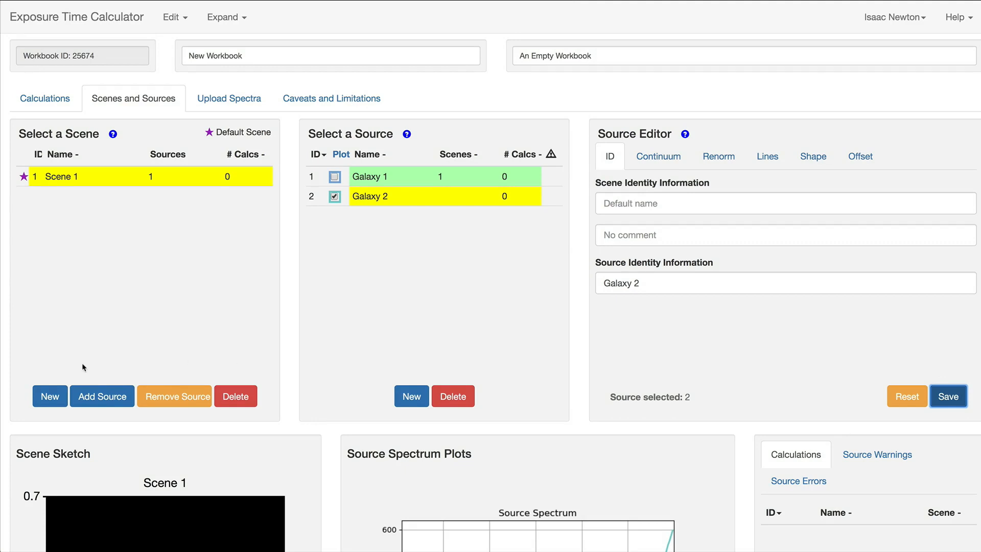
- Create a new scene in the workbook
{"action": "left_click", "coordinate": [46, 396]}
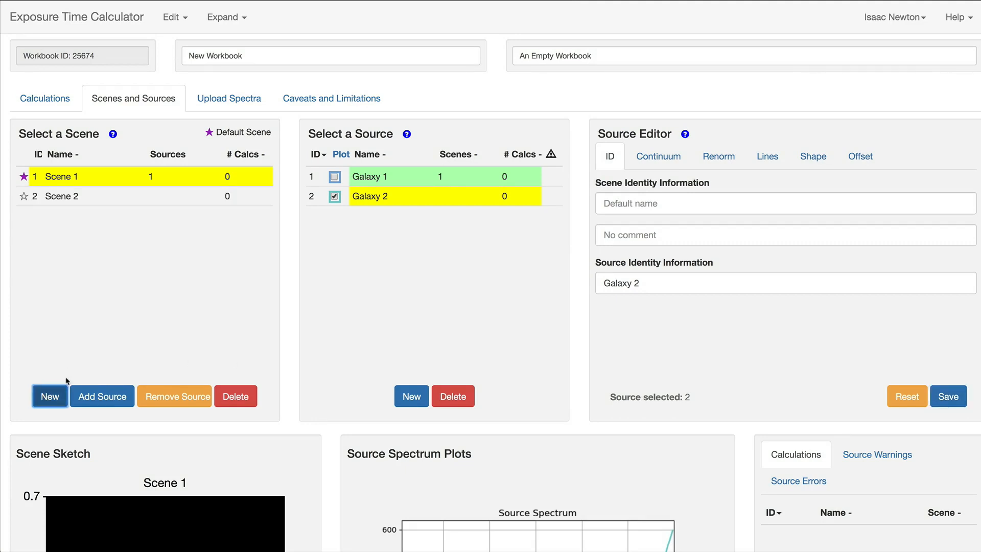
- Add the Galaxy 2 source to Scene 2
{"action": "left_click", "coordinate": [381, 206]}
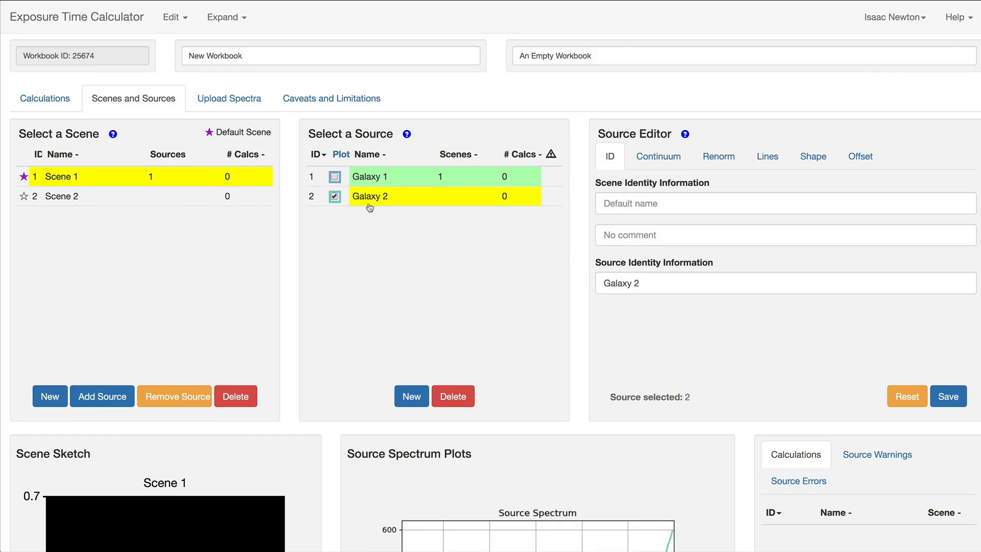
{"action": "left_click", "coordinate": [175, 204]}
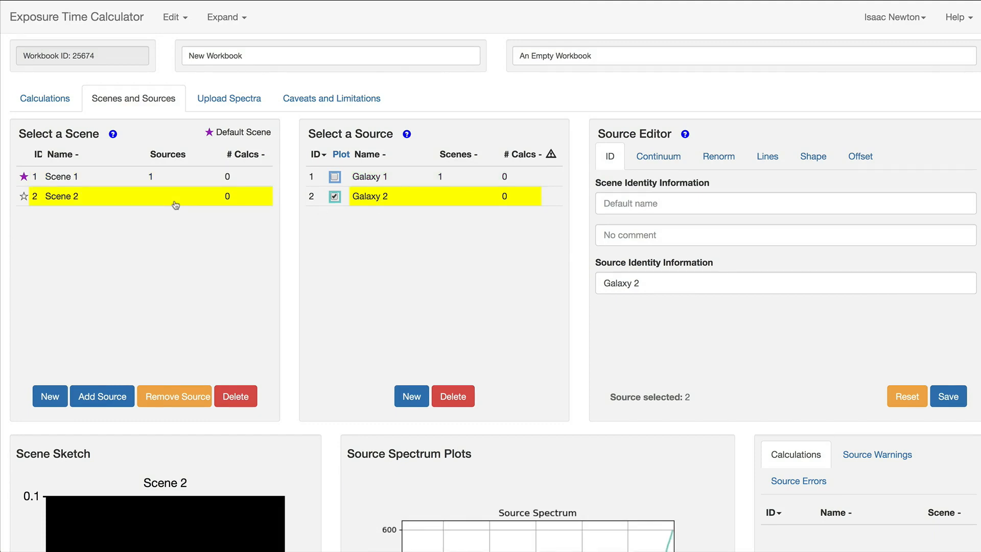
{"action": "left_click", "coordinate": [102, 395]}
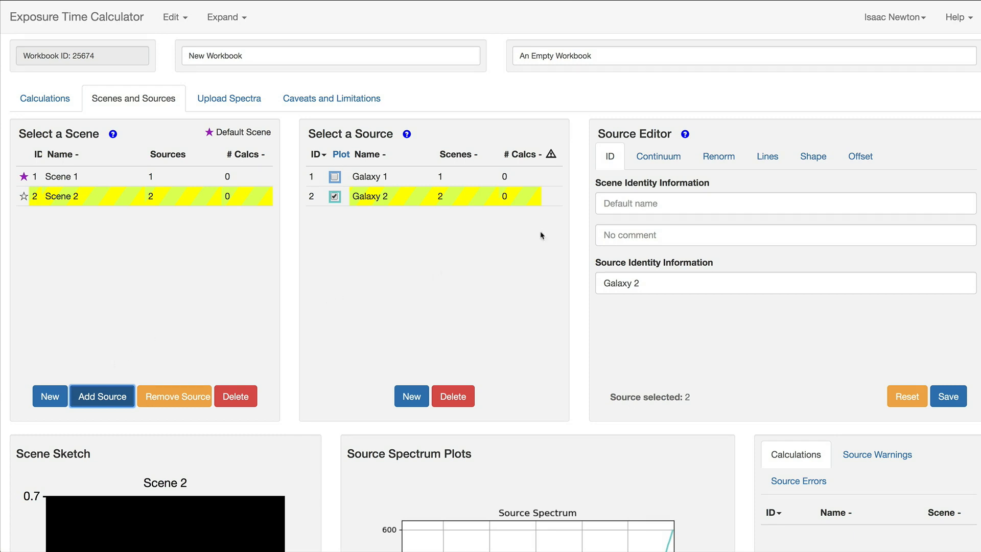
- Set Galaxy 2's continuum redshift to 0.1 and save the source
{"action": "left_click", "coordinate": [666, 162]}
{"action": "left_click", "coordinate": [838, 189]}
{"action": "type", "text": ".1"}
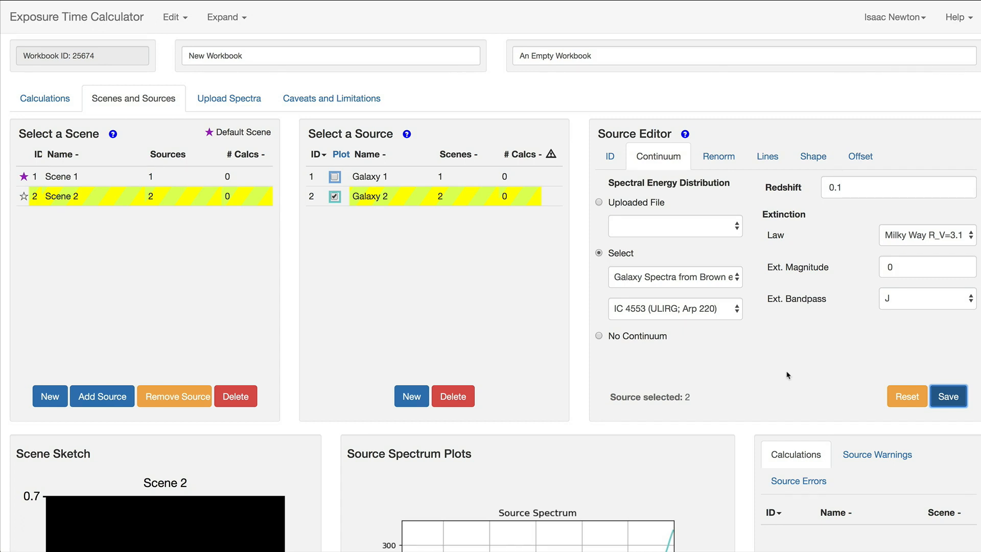
- Plot Galaxy 1's spectrum together with Galaxy 2's and compare the two curves in the source spectrum plot
{"action": "left_click", "coordinate": [335, 177]}
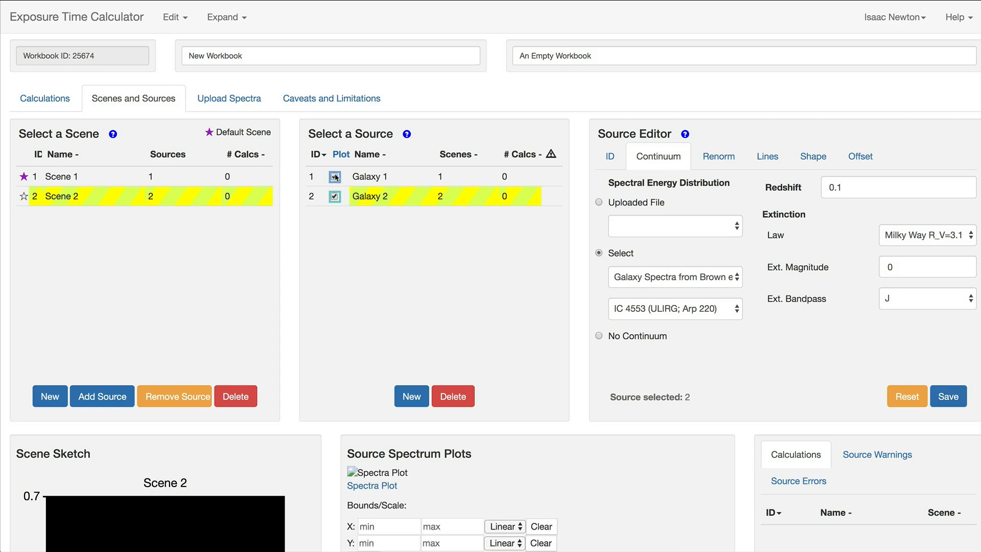
{"action": "scroll", "coordinate": [344, 311], "scroll_direction": "down", "scroll_amount": 2}
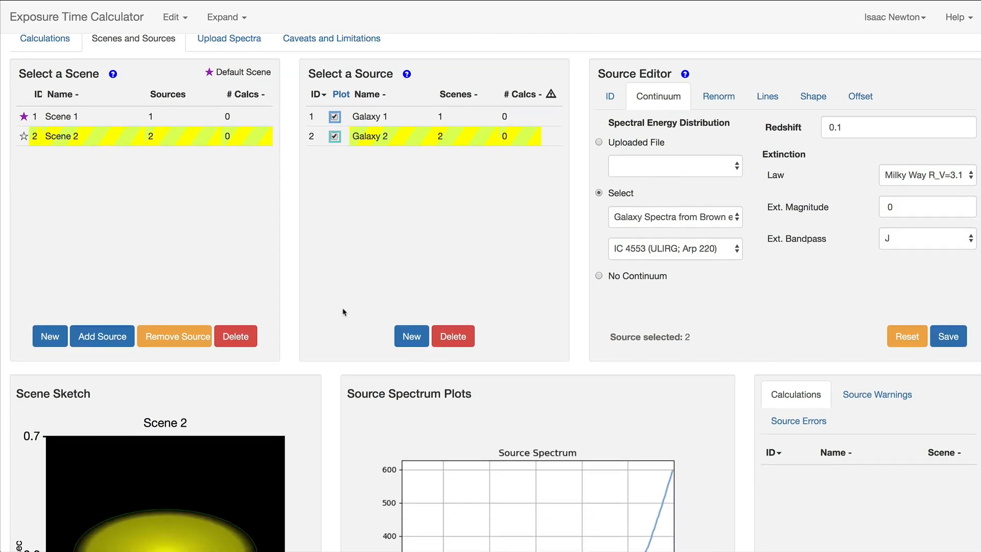
{"action": "scroll", "coordinate": [342, 312], "scroll_direction": "down", "scroll_amount": 4}
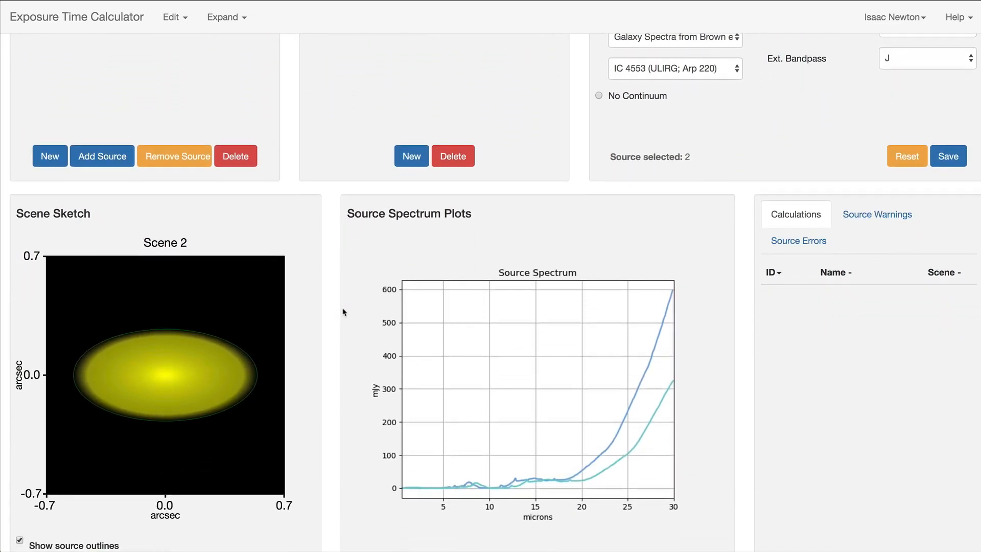
{"action": "scroll", "coordinate": [343, 311], "scroll_direction": "down", "scroll_amount": 1}
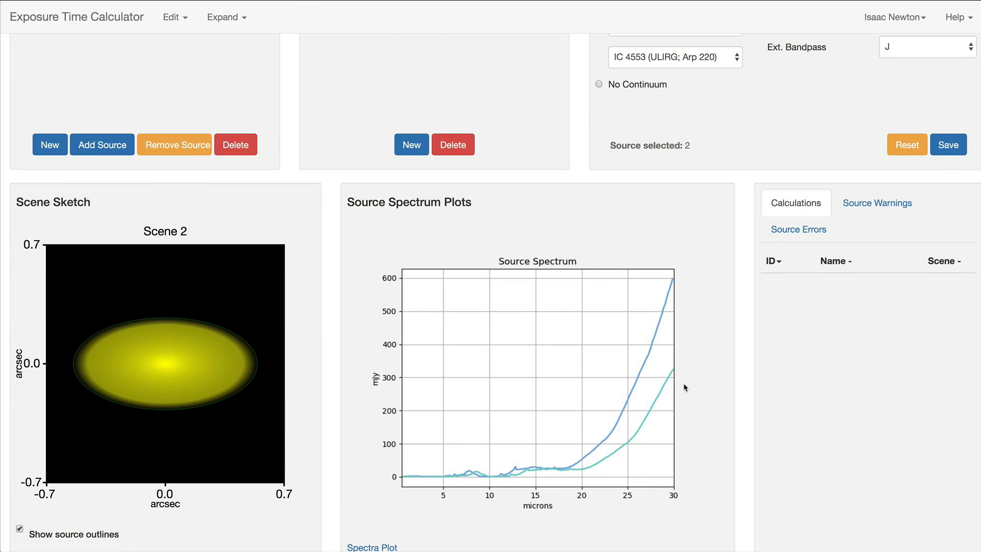
{"action": "scroll", "coordinate": [684, 387], "scroll_direction": "down", "scroll_amount": 2}
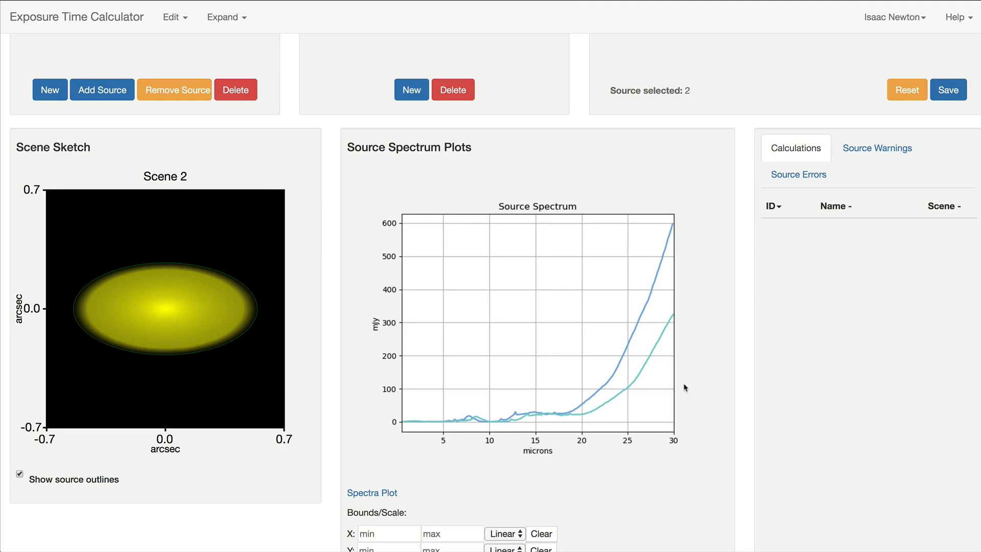
- Create a new source, name it Star and save it
{"action": "scroll", "coordinate": [684, 387], "scroll_direction": "up", "scroll_amount": 10}
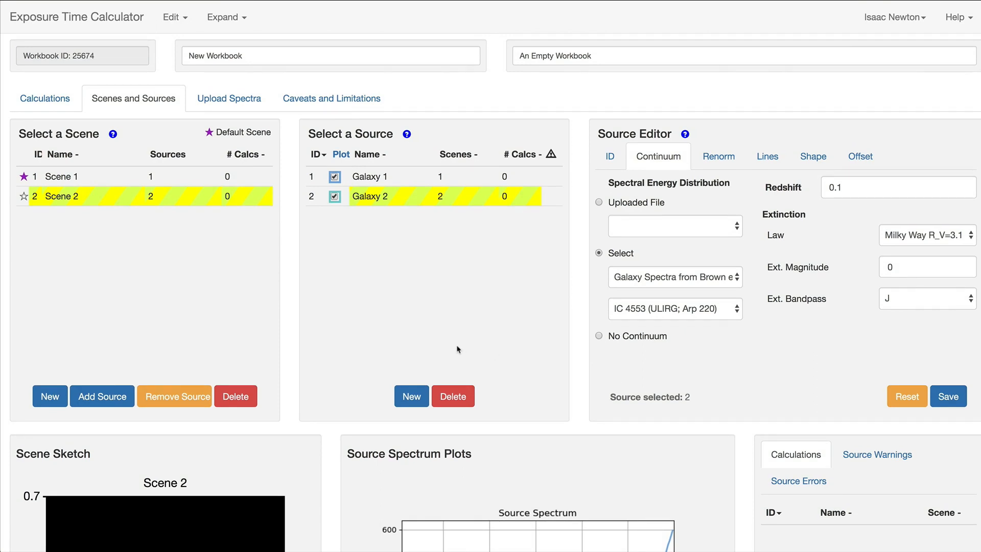
{"action": "left_click", "coordinate": [412, 397]}
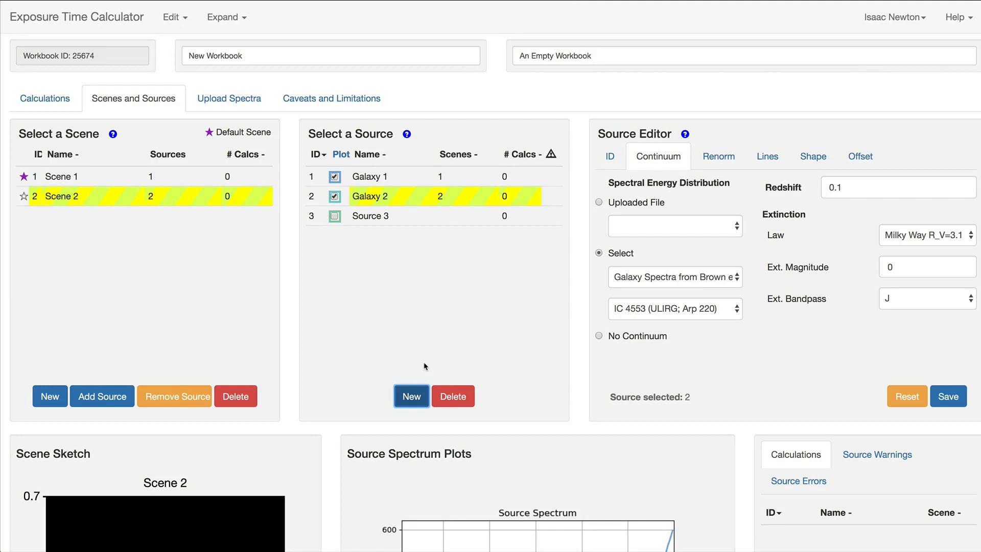
{"action": "left_click", "coordinate": [438, 226]}
{"action": "left_click", "coordinate": [611, 166]}
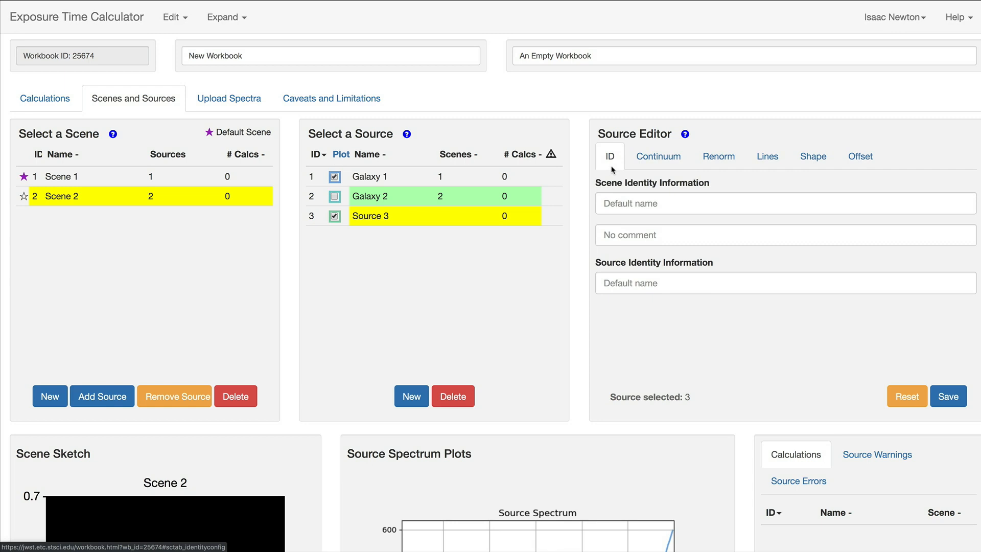
{"action": "left_click", "coordinate": [659, 283]}
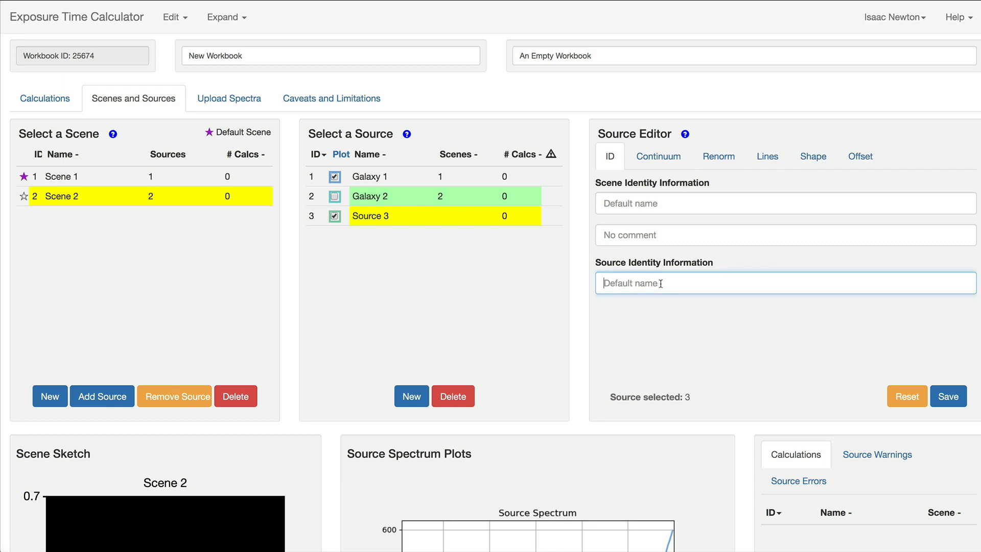
{"action": "type", "text": "Star"}
{"action": "left_click", "coordinate": [948, 399]}
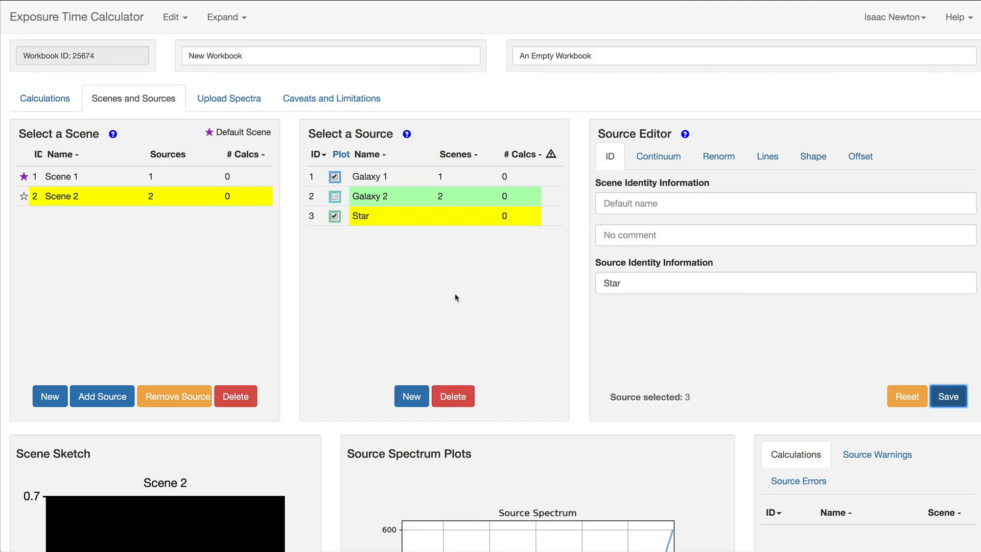
- Add the Star source to Scene 2 and check its placement in the scene sketch
{"action": "left_click", "coordinate": [408, 224]}
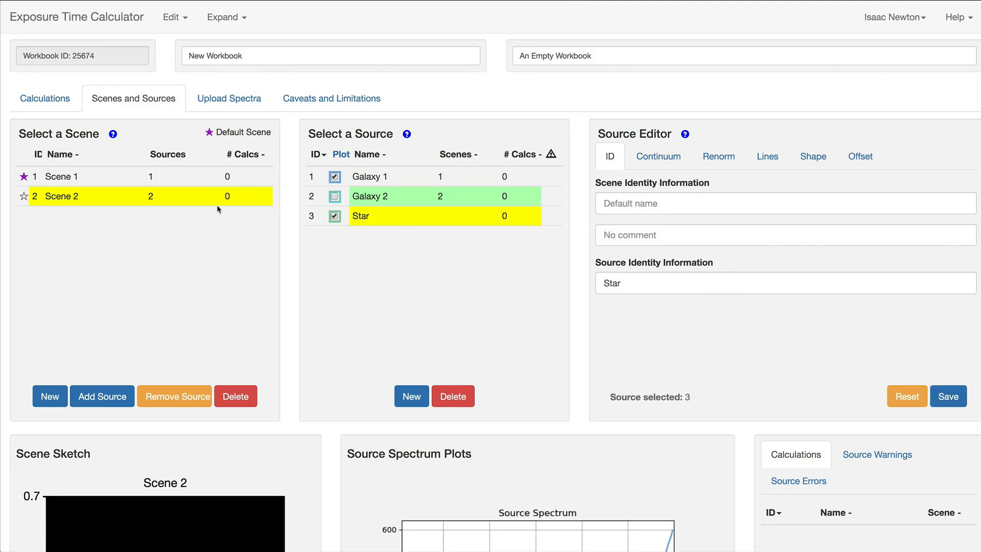
{"action": "left_click", "coordinate": [118, 397]}
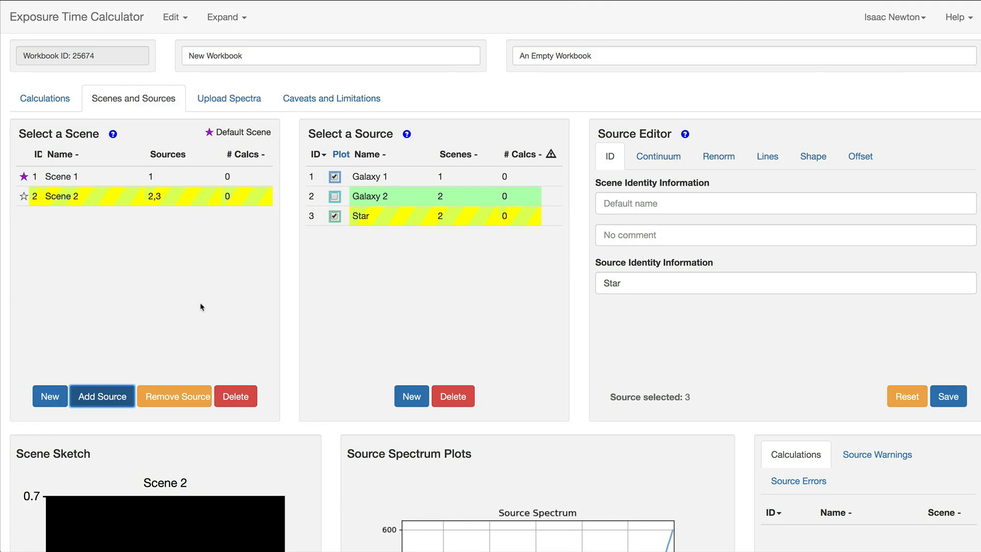
{"action": "scroll", "coordinate": [202, 307], "scroll_direction": "down", "scroll_amount": 3}
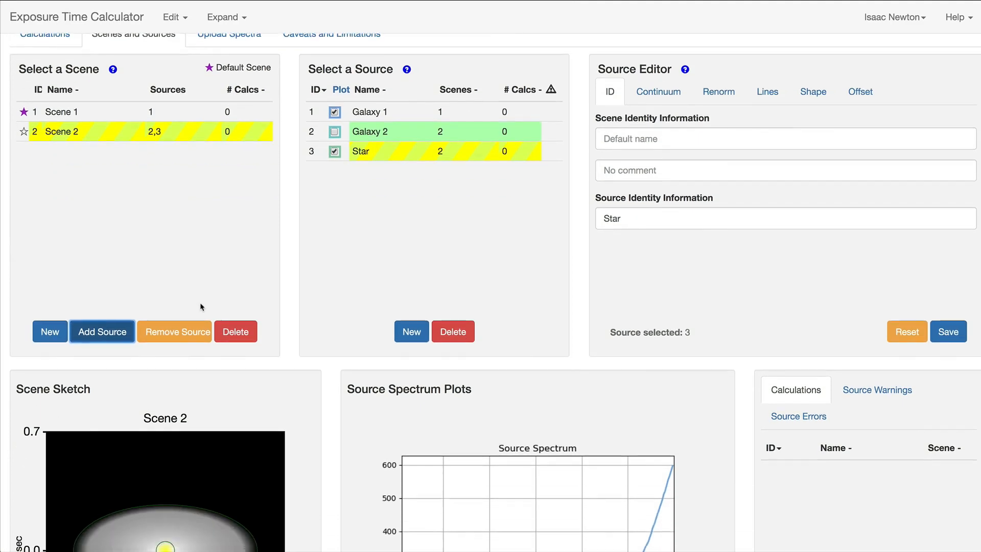
{"action": "scroll", "coordinate": [202, 307], "scroll_direction": "down", "scroll_amount": 1}
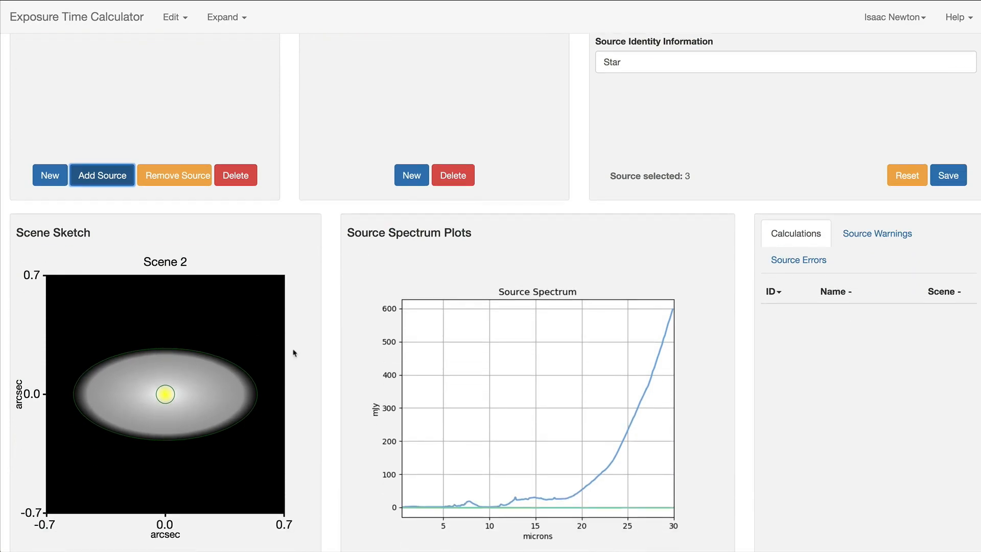
- Offset the Star source in Scene 2 by 1 arcsec in X and -1 arcsec in Y, save, and check the scene sketch
{"action": "scroll", "coordinate": [294, 353], "scroll_direction": "up", "scroll_amount": 4}
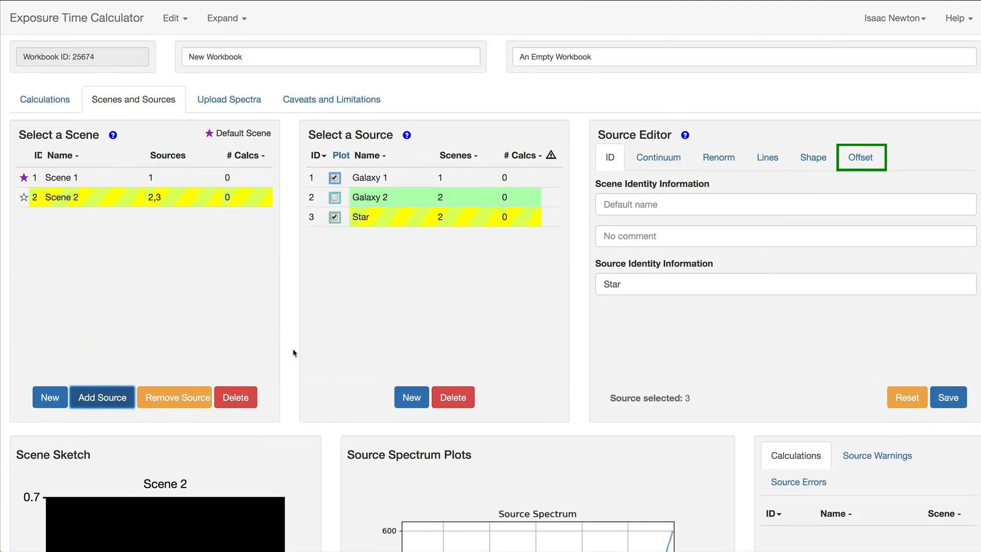
{"action": "left_click", "coordinate": [850, 160]}
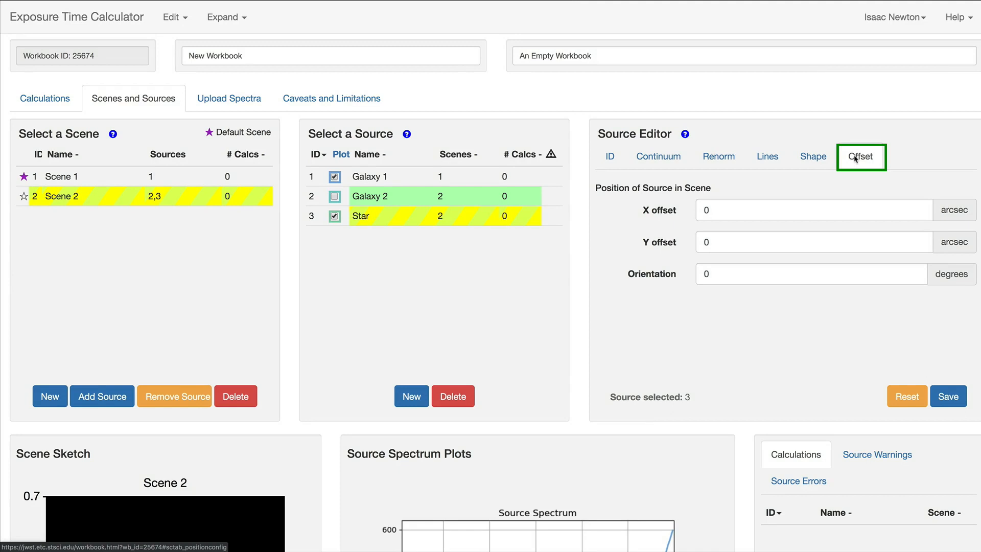
{"action": "left_click_drag", "start_coordinate": [715, 216], "coordinate": [695, 218]}
{"action": "type", "text": "1"}
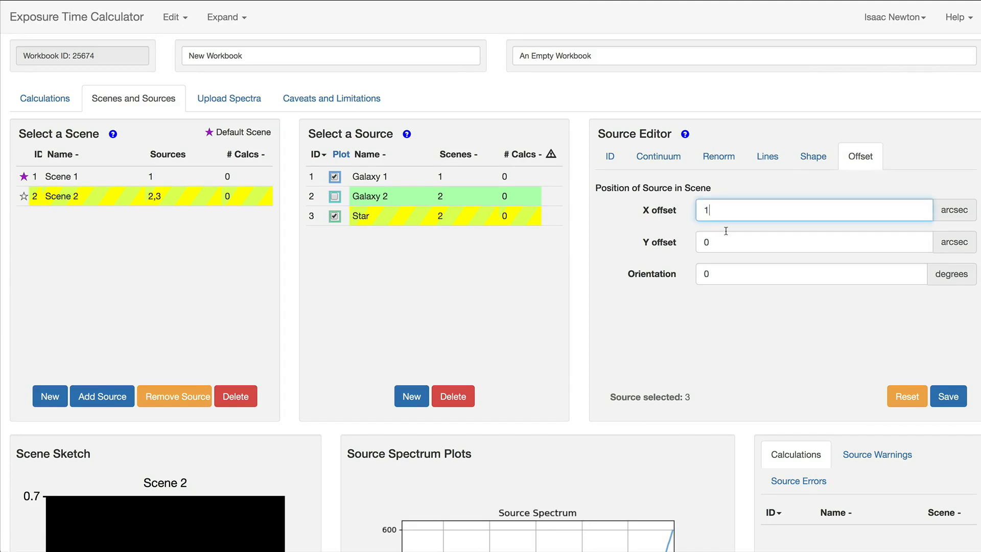
{"action": "left_click_drag", "start_coordinate": [724, 240], "coordinate": [692, 245]}
{"action": "type", "text": "-1"}
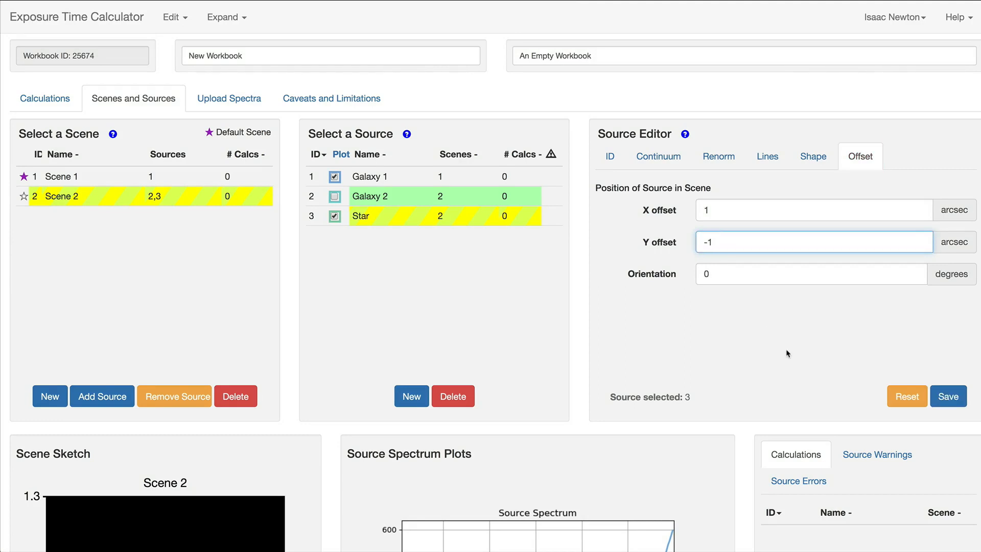
{"action": "left_click", "coordinate": [947, 396]}
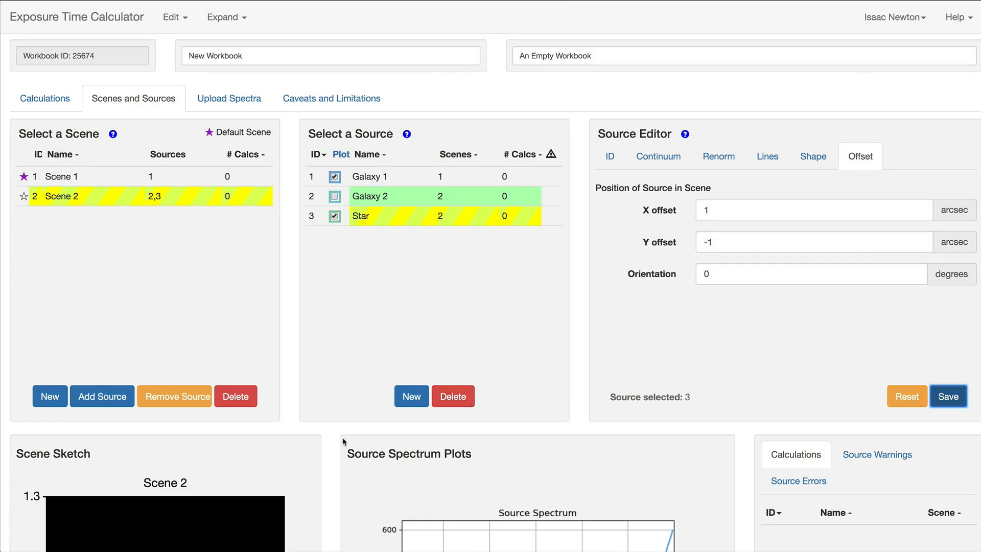
{"action": "scroll", "coordinate": [343, 440], "scroll_direction": "down", "scroll_amount": 1}
{"action": "scroll", "coordinate": [343, 441], "scroll_direction": "down", "scroll_amount": 4}
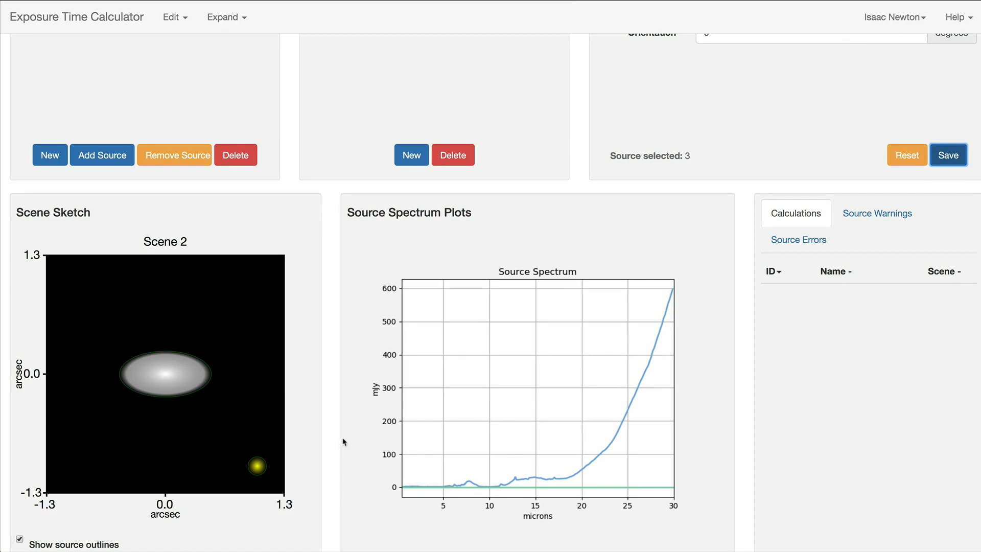
- Set Galaxy 2's orientation in Scene 2 to 30 degrees, save, and check the scene sketch
{"action": "scroll", "coordinate": [343, 440], "scroll_direction": "up", "scroll_amount": 4}
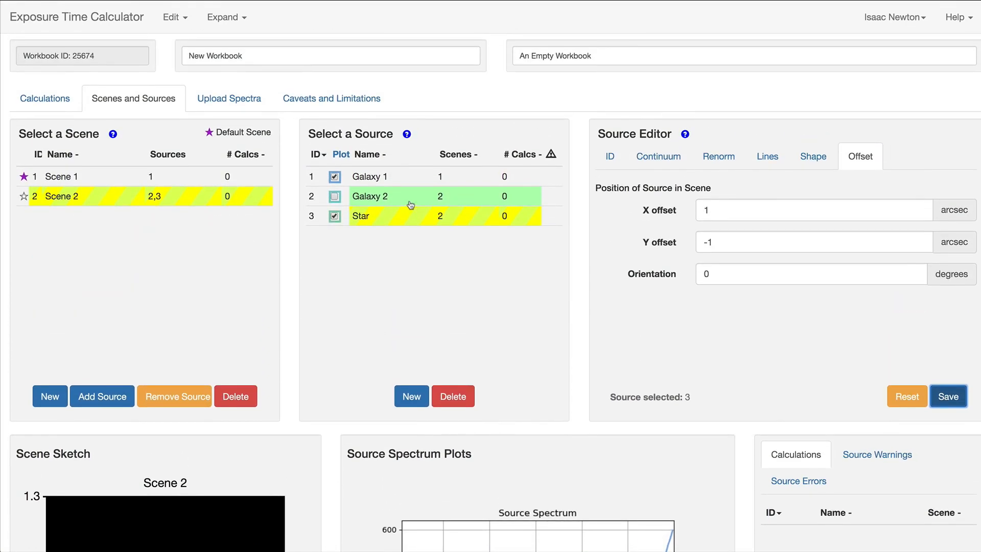
{"action": "left_click", "coordinate": [411, 205]}
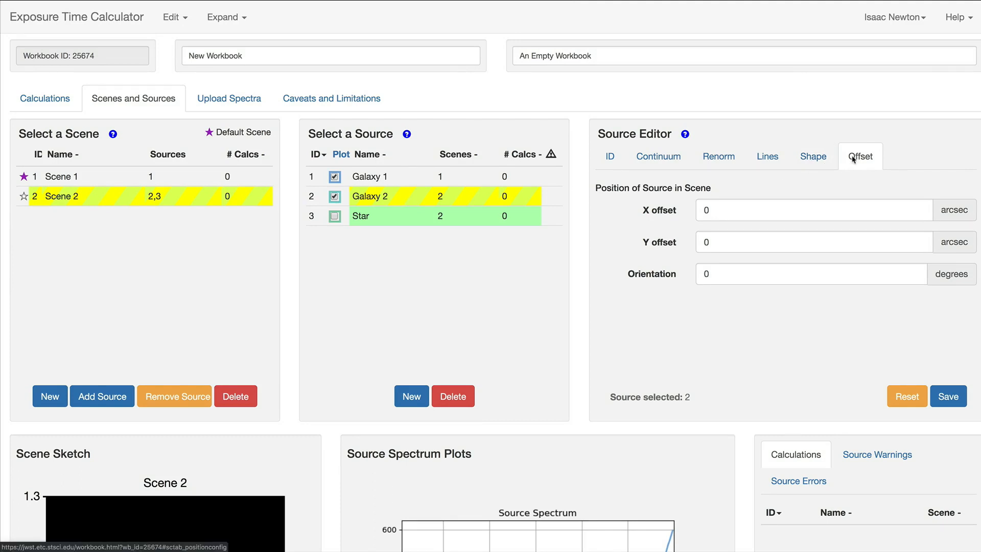
{"action": "double_click", "coordinate": [706, 274]}
{"action": "type", "text": "30"}
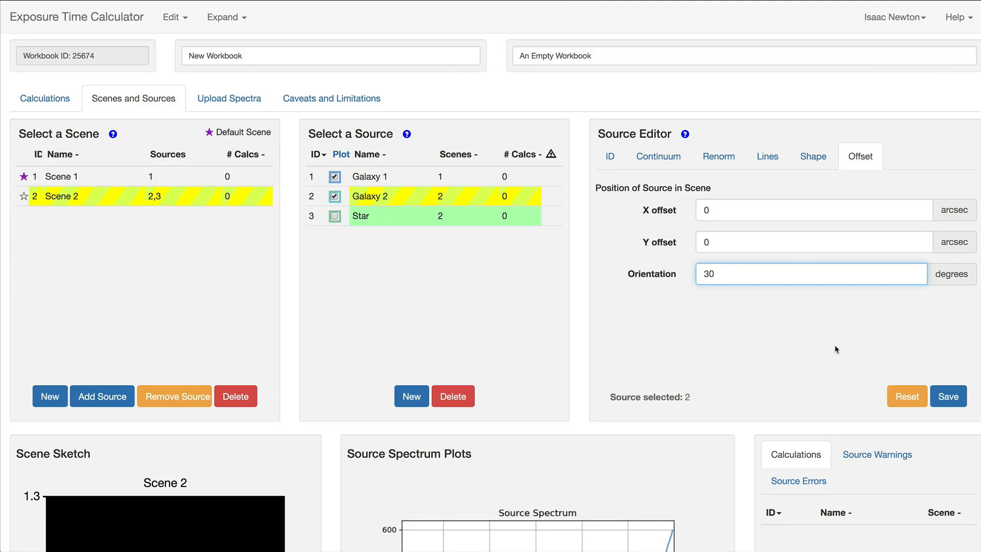
{"action": "left_click", "coordinate": [955, 404]}
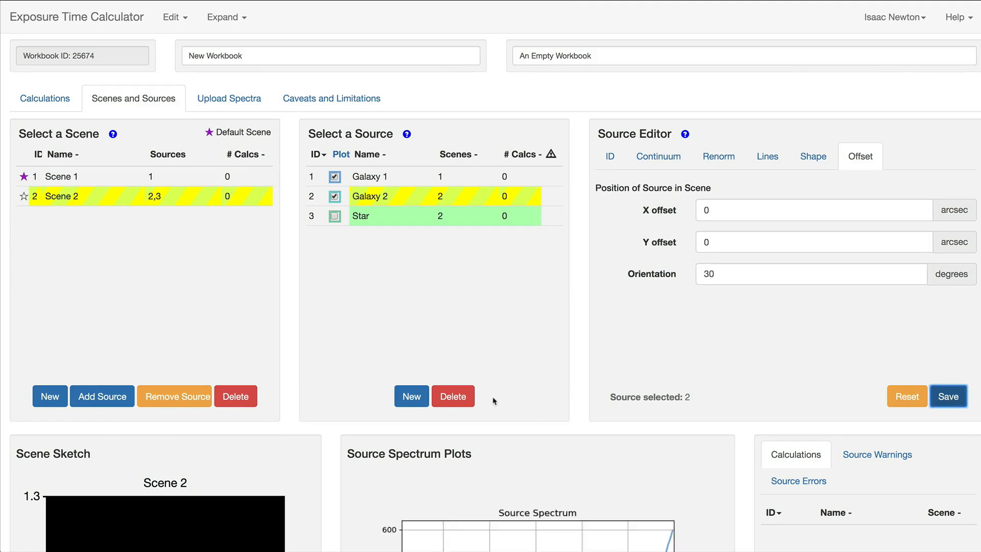
{"action": "scroll", "coordinate": [341, 443], "scroll_direction": "down", "scroll_amount": 4}
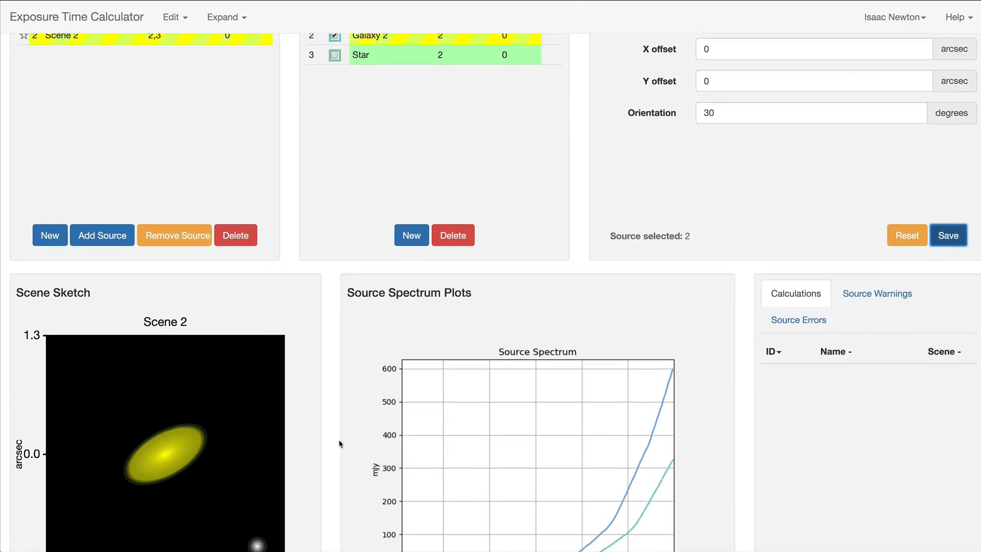
{"action": "scroll", "coordinate": [340, 443], "scroll_direction": "down", "scroll_amount": 1}
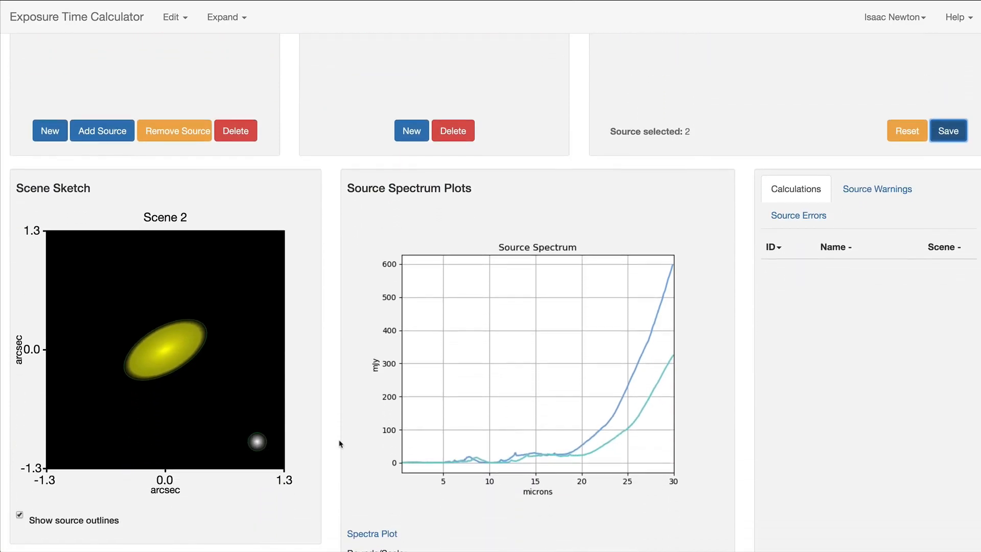